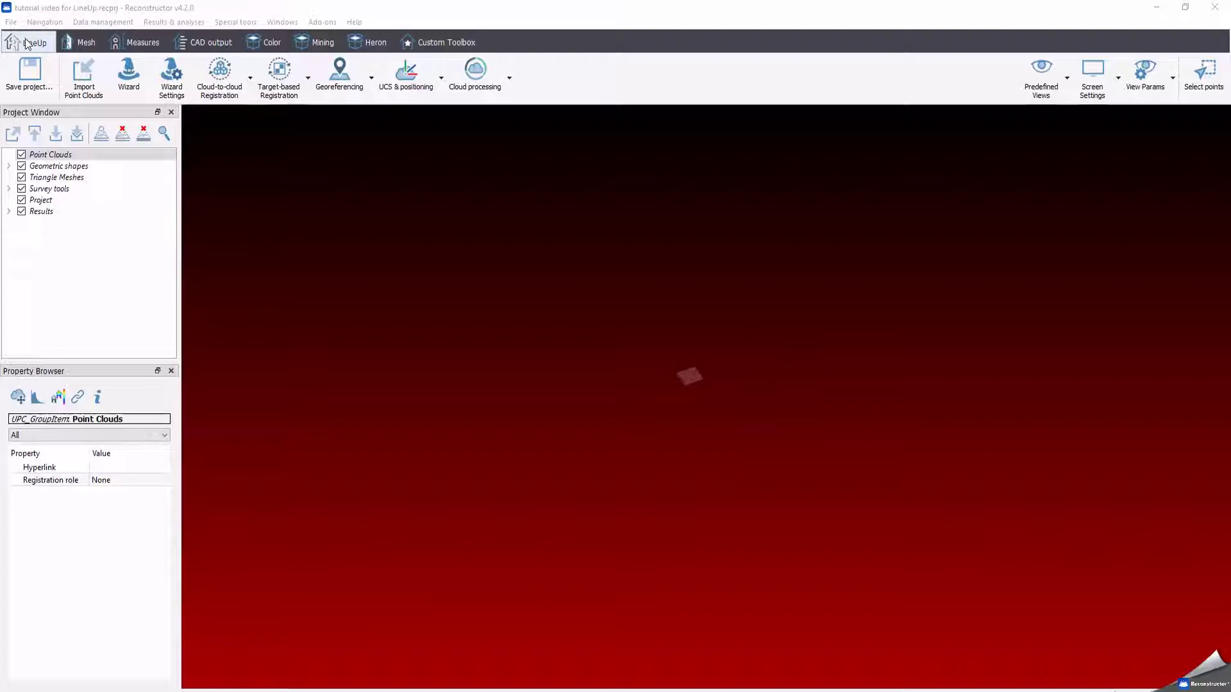
# Step: Drag scans TUV_SCAN081 through TUV_SCAN085 from the RawDATA folder into Reconstructor
pyautogui.click(27, 43)
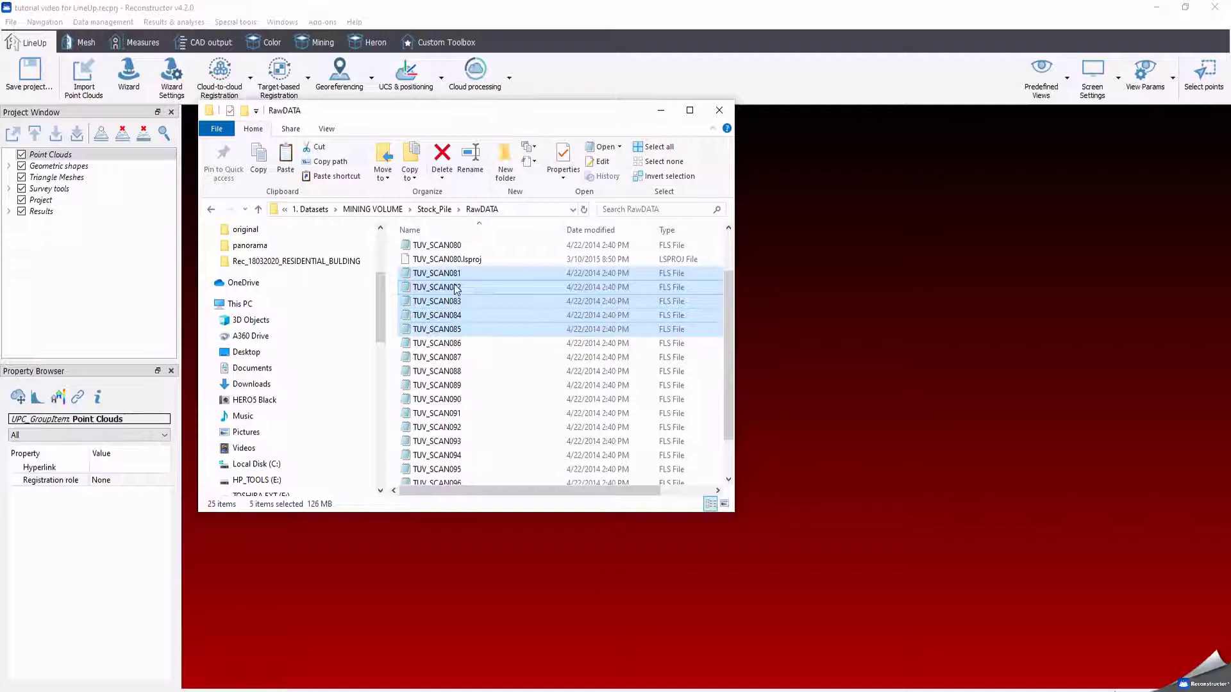
pyautogui.click(459, 275)
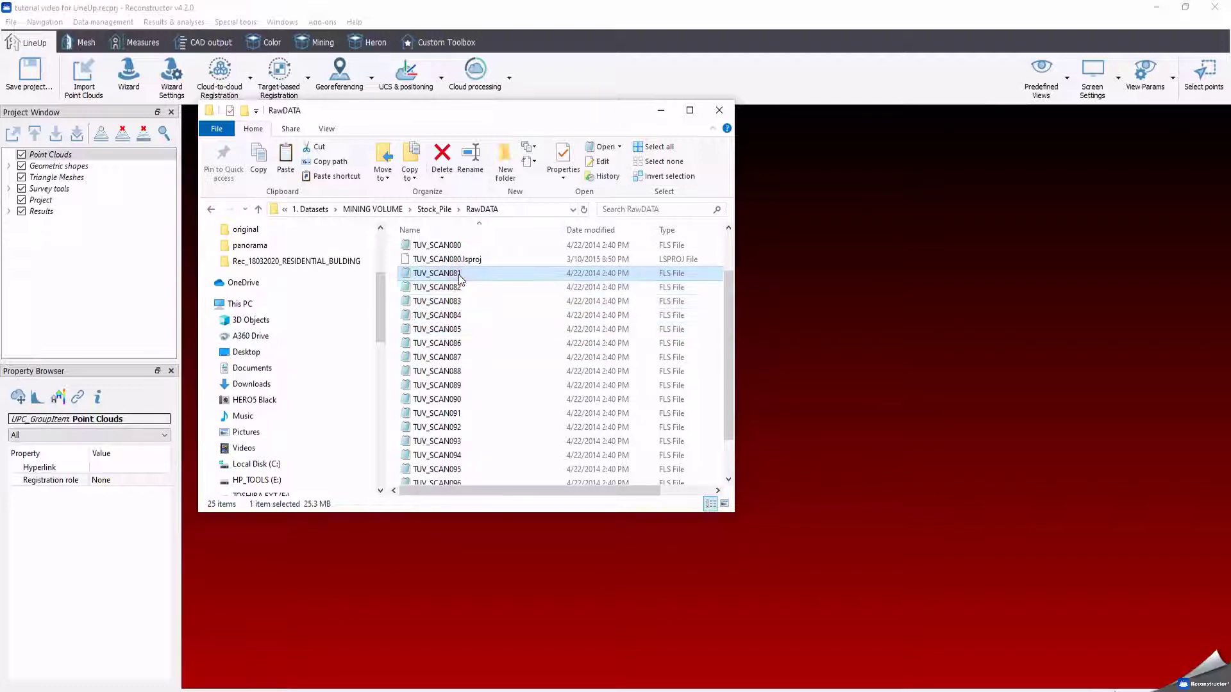
pyautogui.keyDown('shift'); pyautogui.click(465, 330); pyautogui.keyUp('shift')
pyautogui.moveTo(456, 306); pyautogui.dragTo(795, 418)
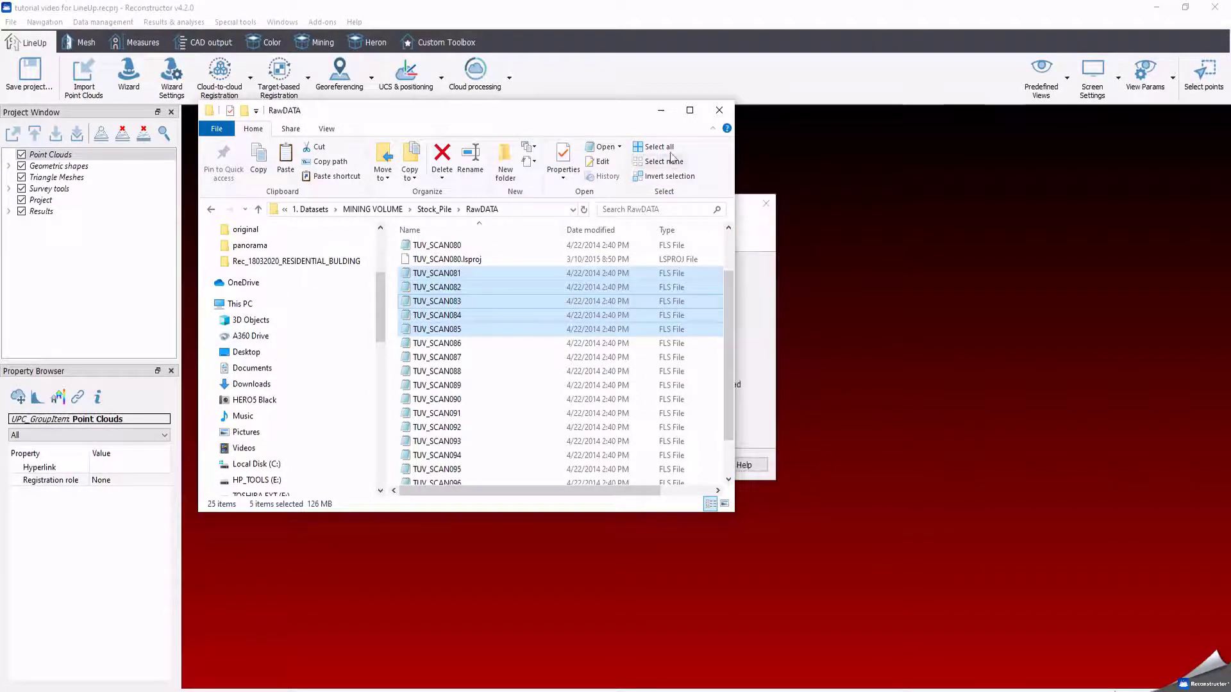
pyautogui.click(661, 112)
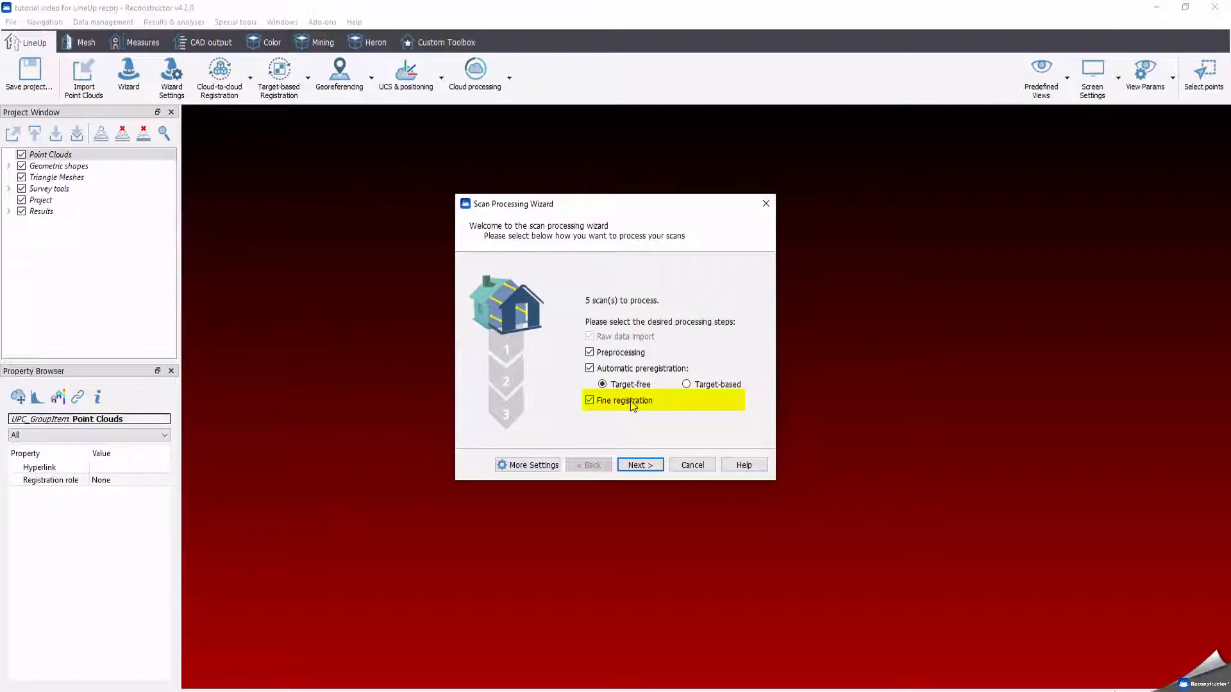
# Step: Open the LineUp Settings Dialog via More Settings and place it left of the wizard
pyautogui.click(538, 470)
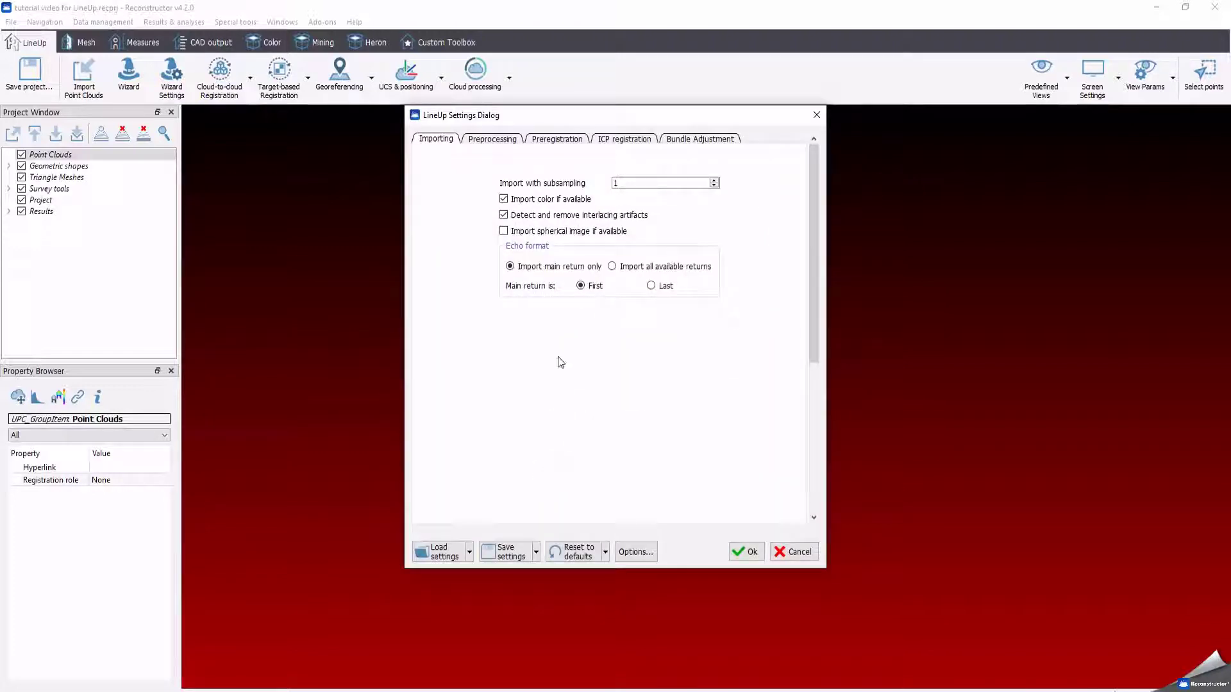
pyautogui.moveTo(617, 122); pyautogui.dragTo(242, 110)
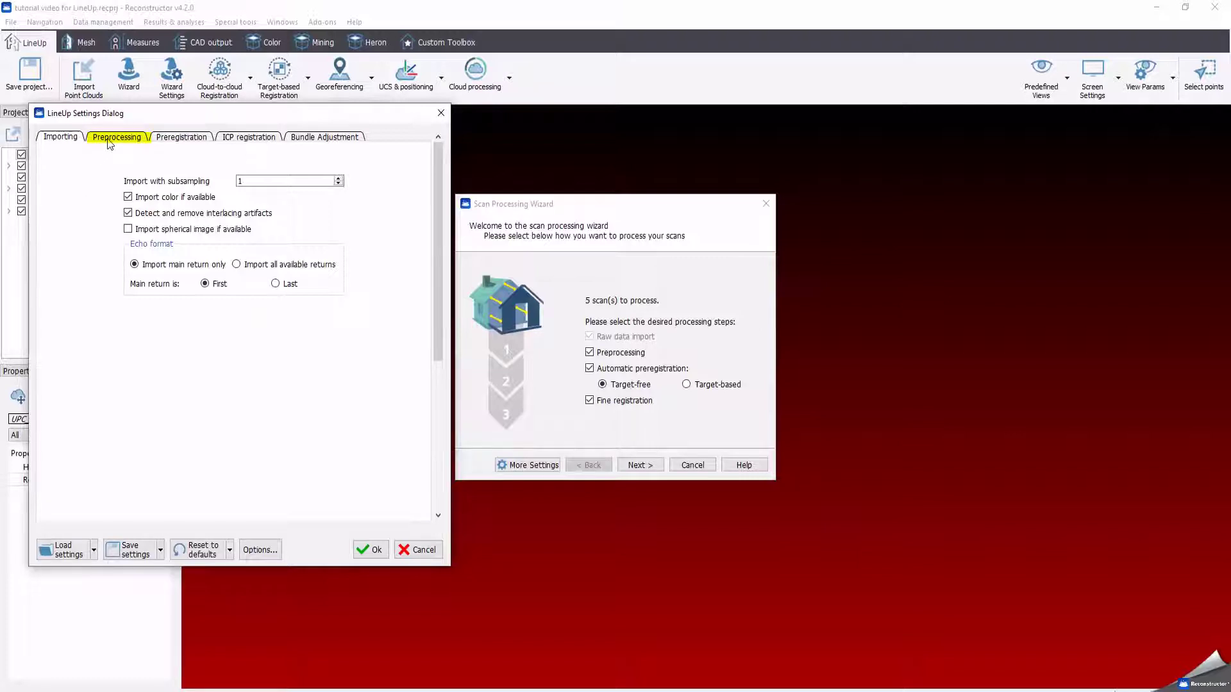
# Step: Review Preprocessing filters for Faro and Interchange structured formats, then view Preregistration settings
pyautogui.click(110, 140)
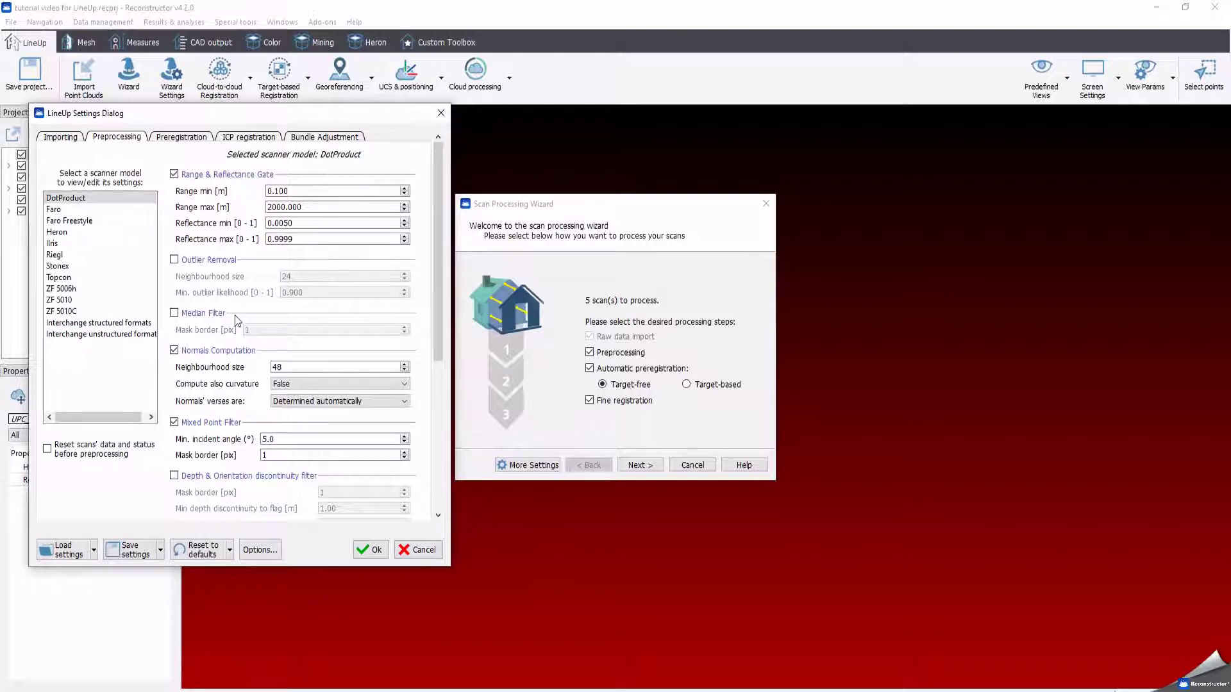
pyautogui.click(56, 211)
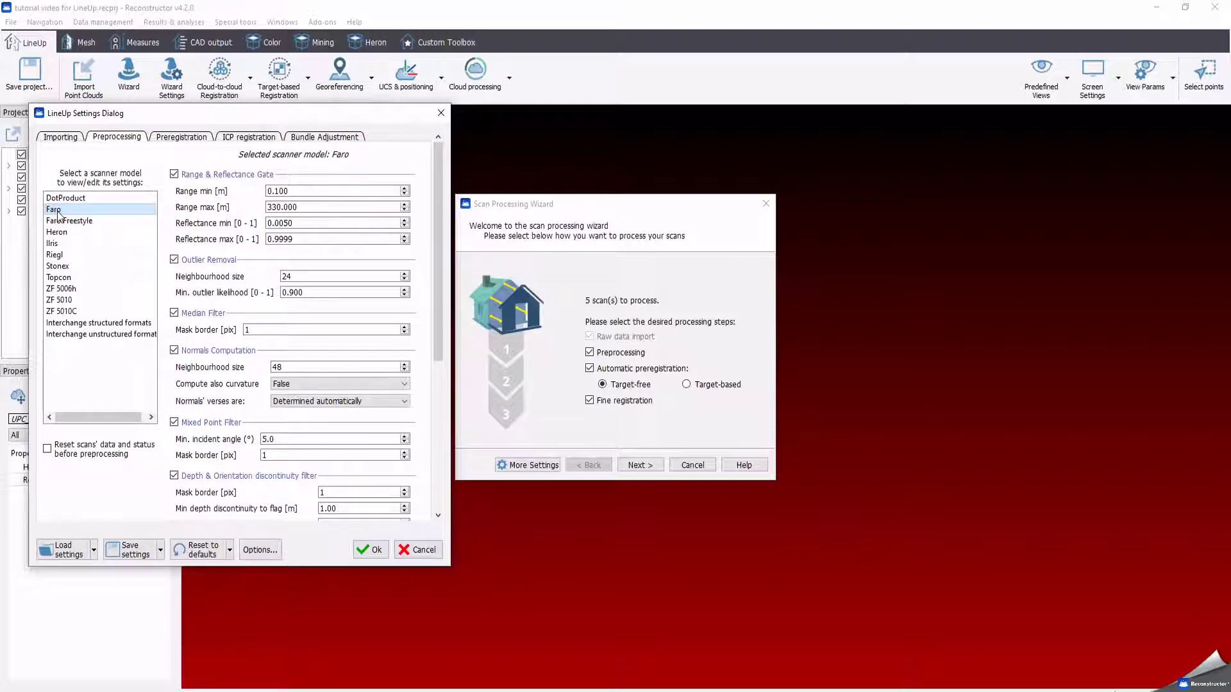
pyautogui.click(81, 325)
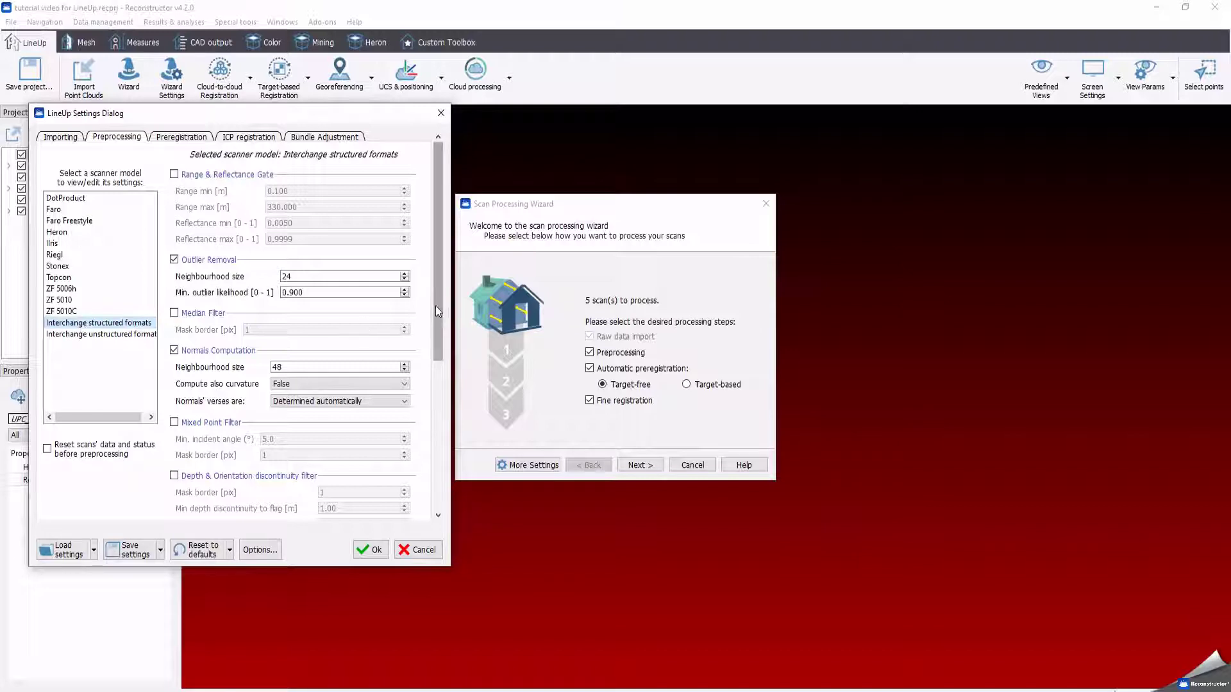
pyautogui.moveTo(437, 302)
pyautogui.mouseDown()
pyautogui.moveTo(454, 413)
pyautogui.moveTo(452, 457)
pyautogui.moveTo(439, 464)
pyautogui.moveTo(439, 314)
pyautogui.mouseUp()
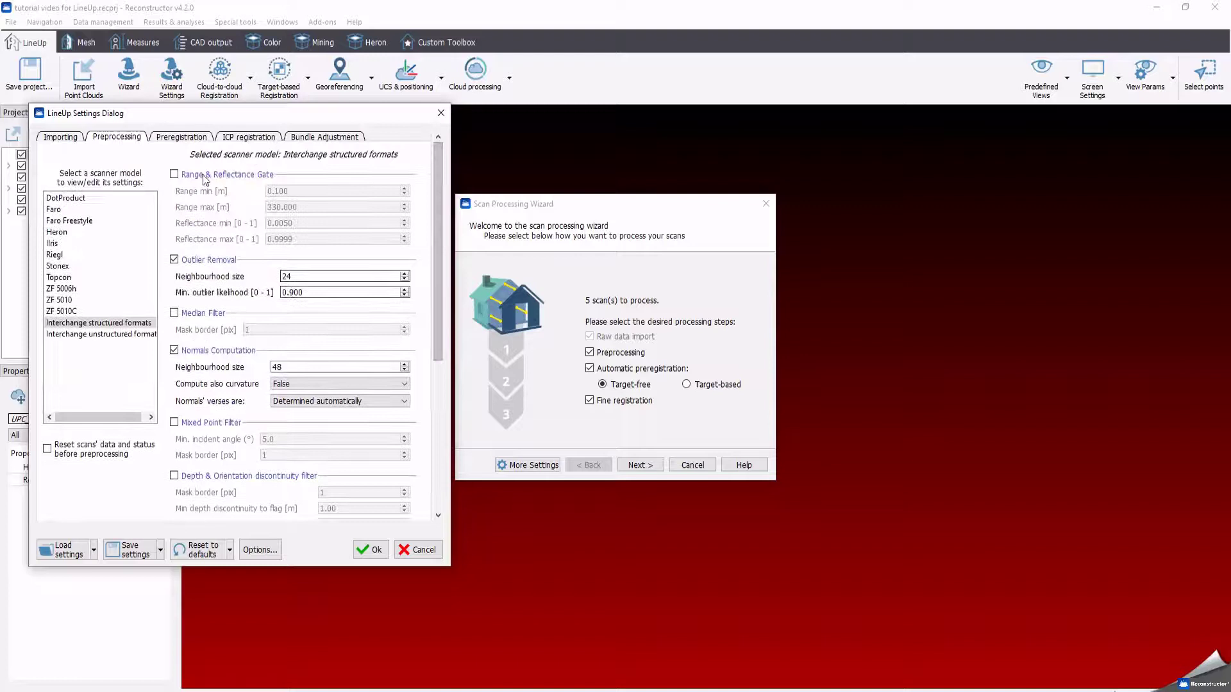
pyautogui.click(189, 137)
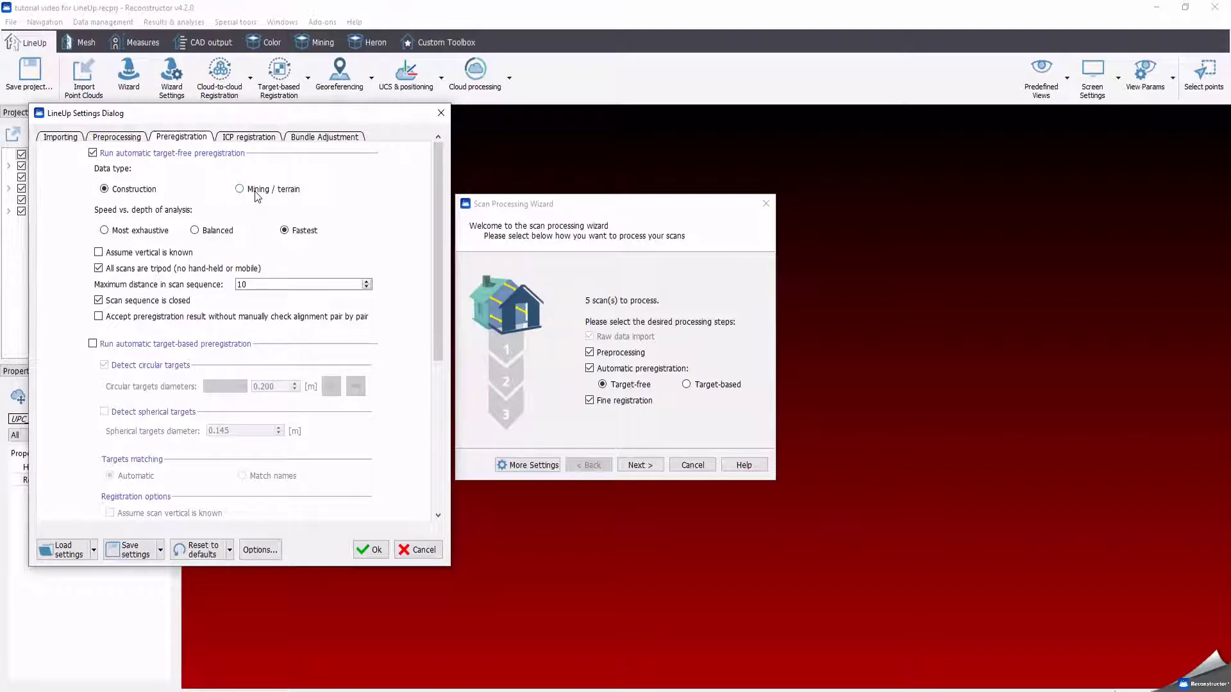
# Step: Enable automatic target-based preregistration with 0.200 m circular and 0.145 m spherical targets
pyautogui.click(93, 344)
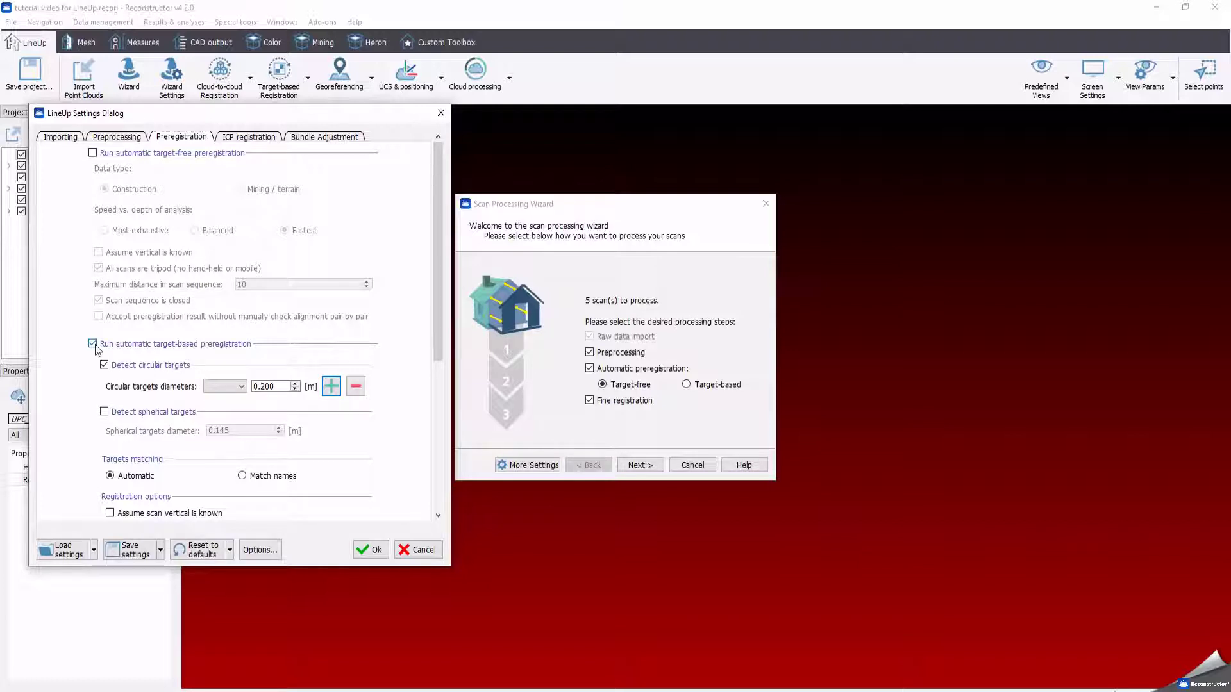
pyautogui.click(332, 386)
pyautogui.click(105, 412)
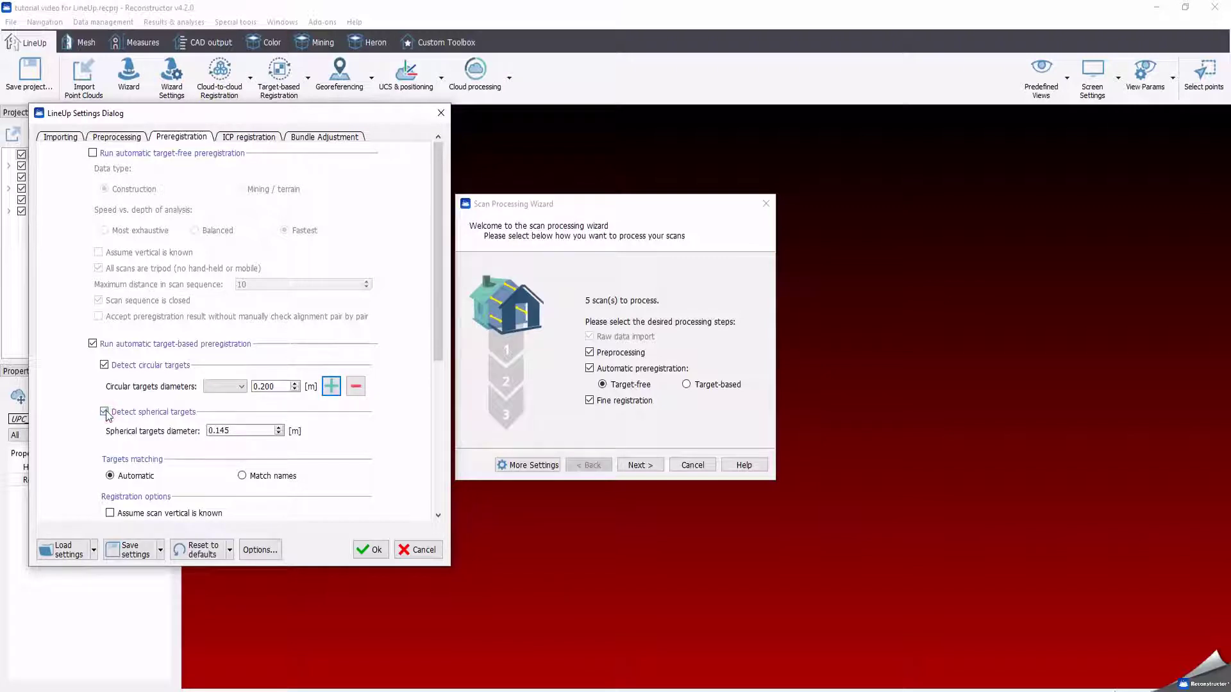
pyautogui.click(235, 431)
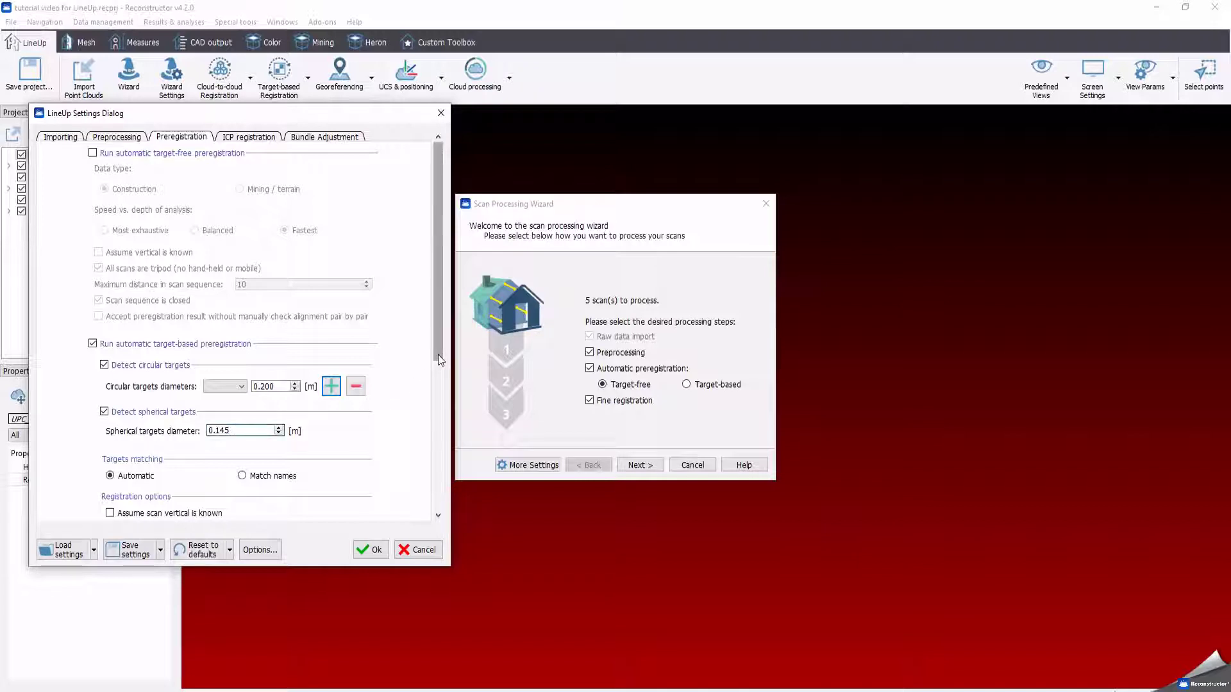
pyautogui.moveTo(437, 355)
pyautogui.mouseDown()
pyautogui.moveTo(435, 425)
pyautogui.moveTo(436, 357)
pyautogui.mouseUp()
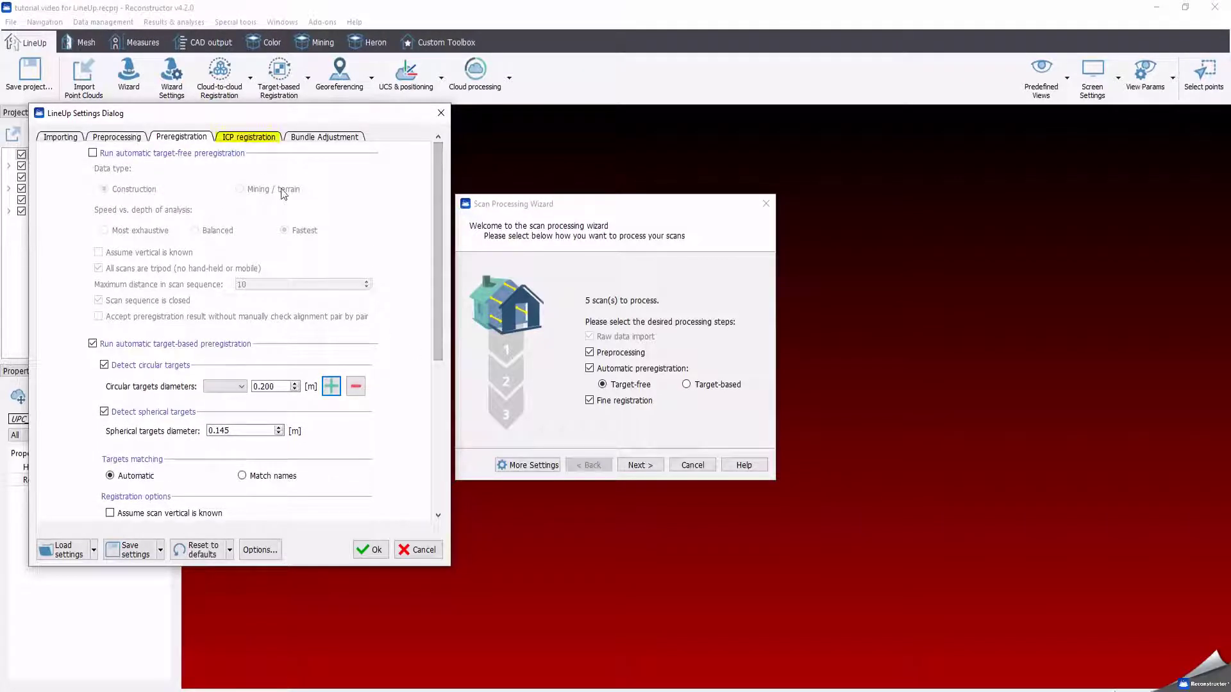
# Step: Review the ICP registration page and the Bundle Adjustment page (max 4 connections per scan)
pyautogui.click(259, 140)
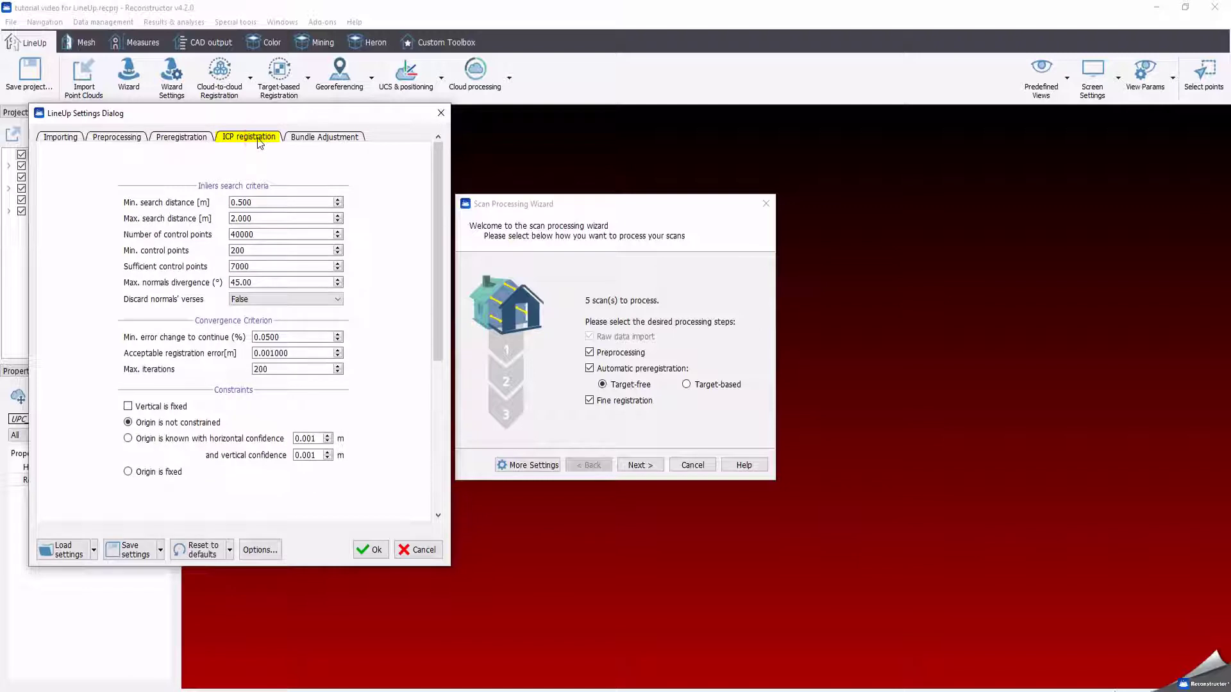
pyautogui.click(334, 140)
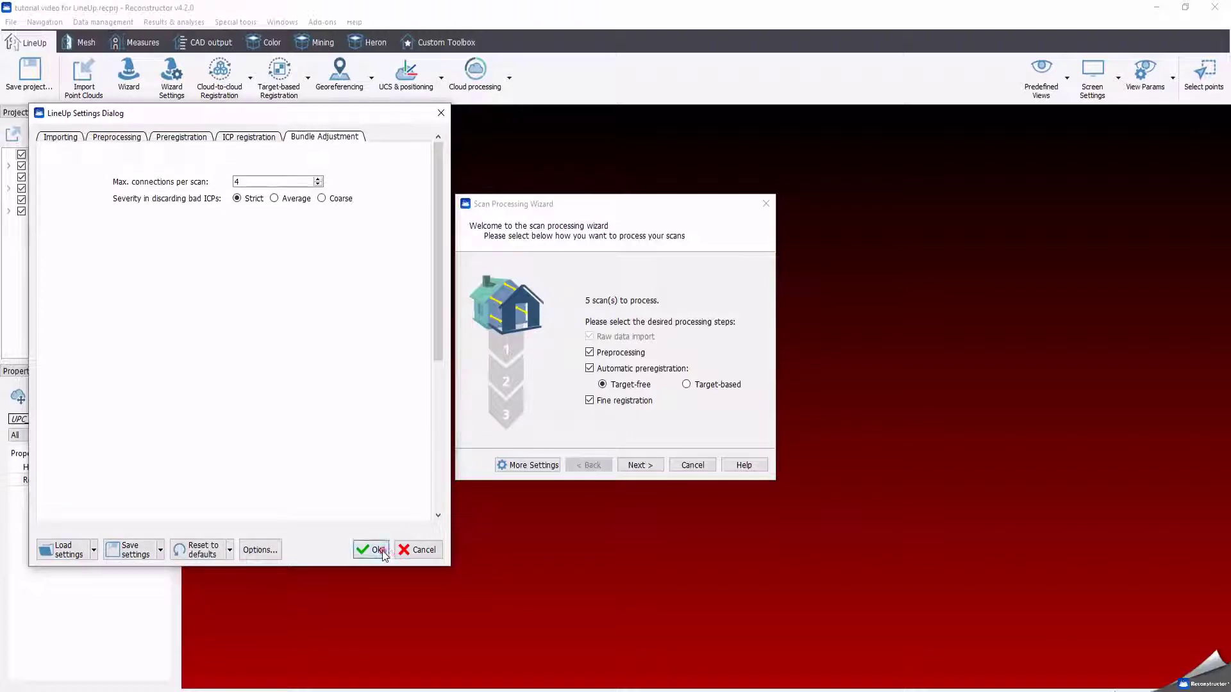
# Step: Accept the LineUp settings, choose Target-free preregistration, and advance the wizard
pyautogui.click(383, 551)
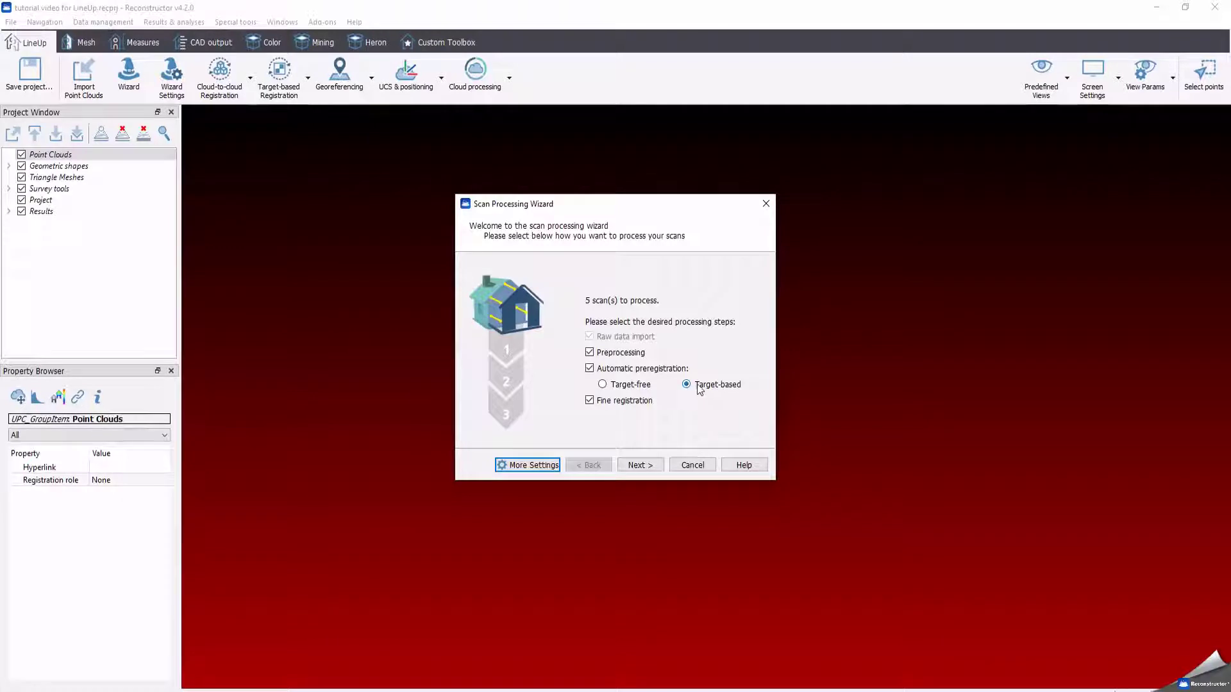
pyautogui.click(626, 385)
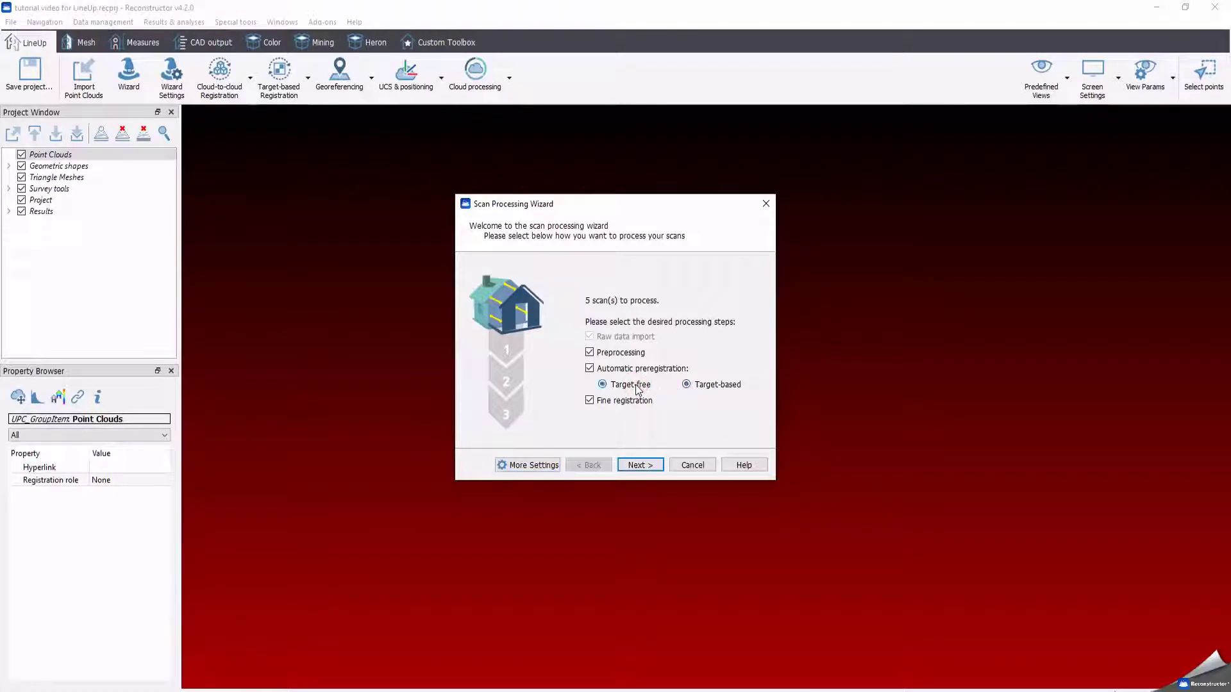
pyautogui.click(640, 468)
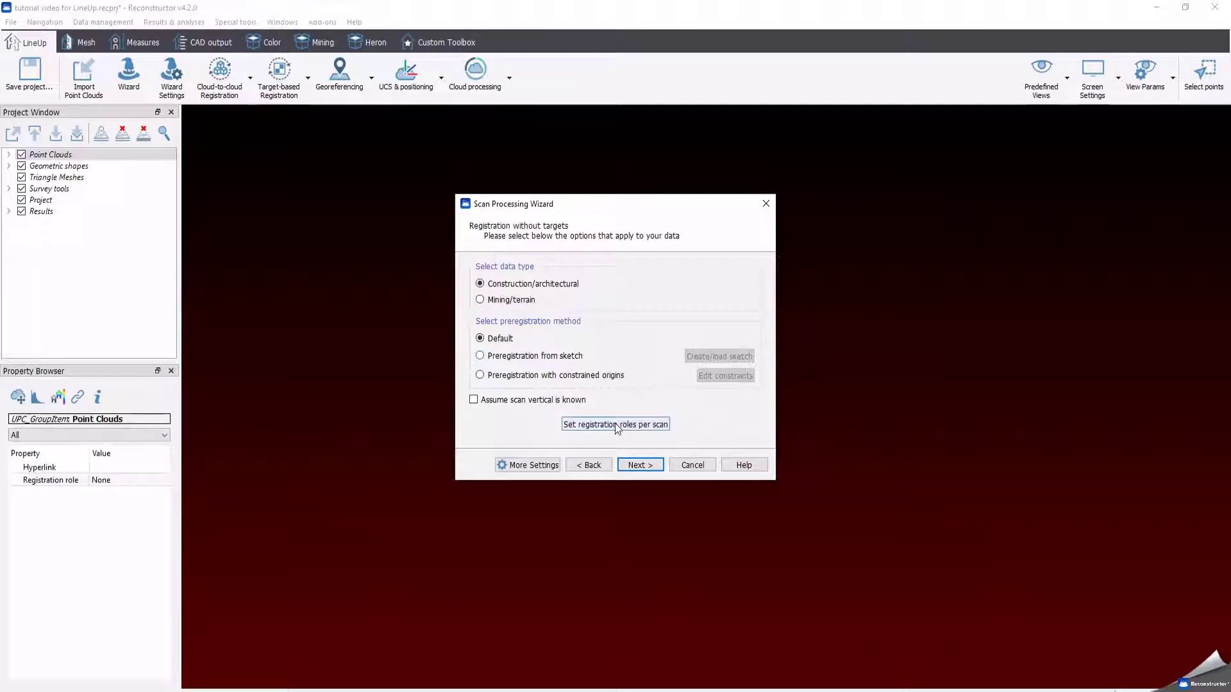
# Step: Make TUV_SCAN081 the reference scan and open a preregistration sketch of the five scans
pyautogui.click(615, 425)
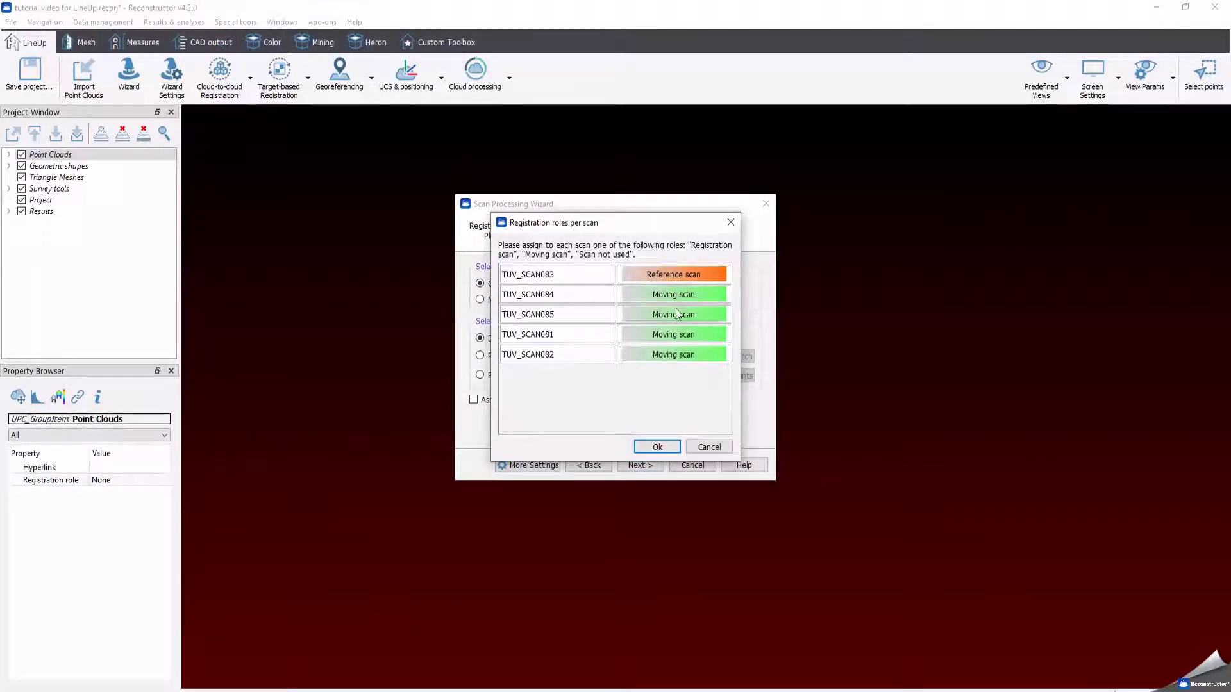
pyautogui.click(679, 334)
pyautogui.click(679, 334)
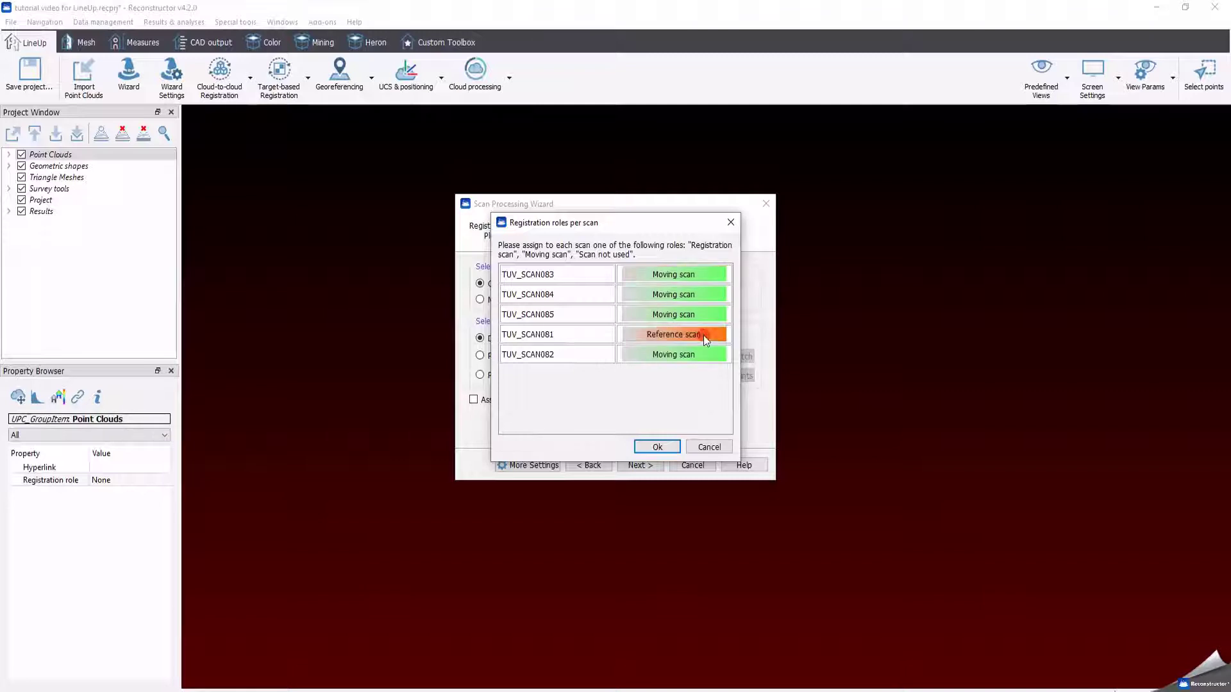
pyautogui.click(684, 314)
pyautogui.click(700, 314)
pyautogui.click(699, 335)
pyautogui.click(698, 334)
pyautogui.click(658, 447)
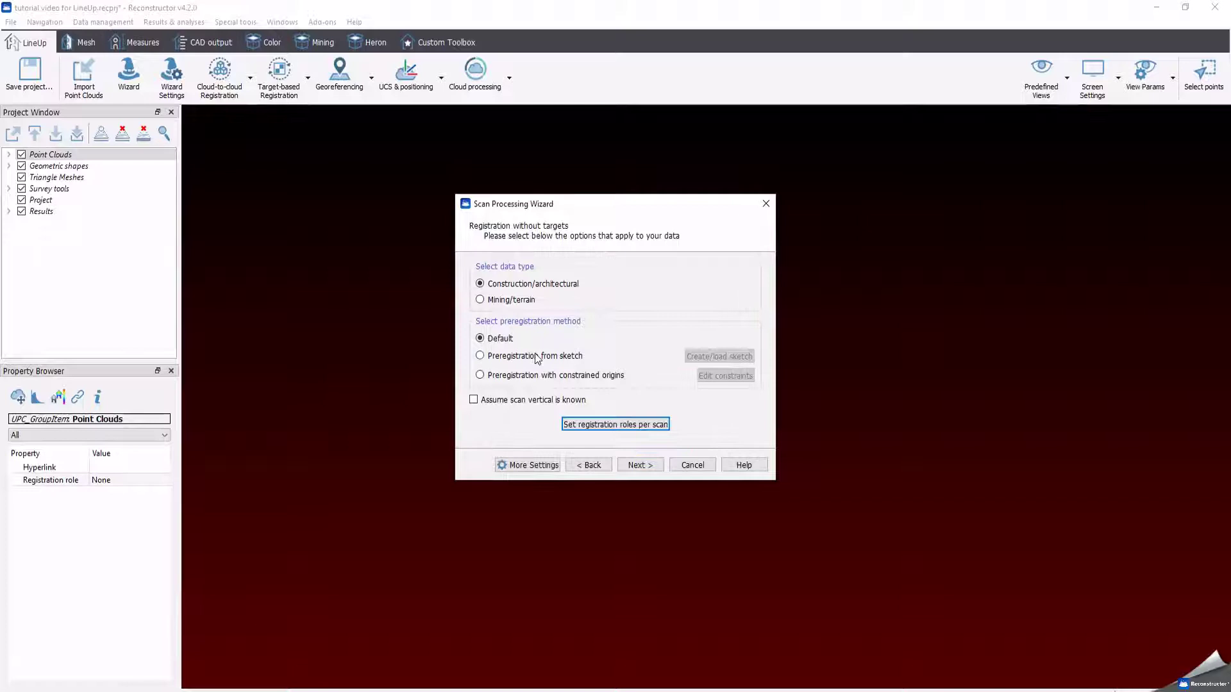
pyautogui.click(533, 356)
pyautogui.click(711, 357)
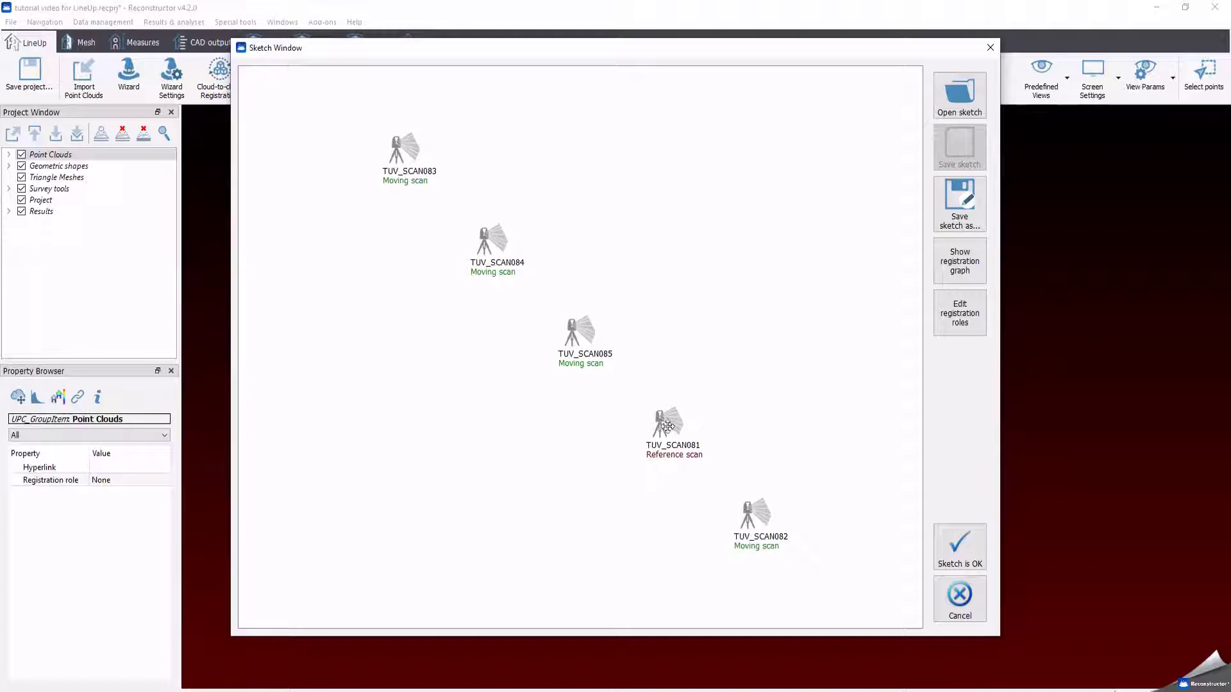
# Step: Rearrange scans TUV_SCAN081, 082, 083 and 085 in the sketch
pyautogui.moveTo(668, 425); pyautogui.dragTo(557, 496)
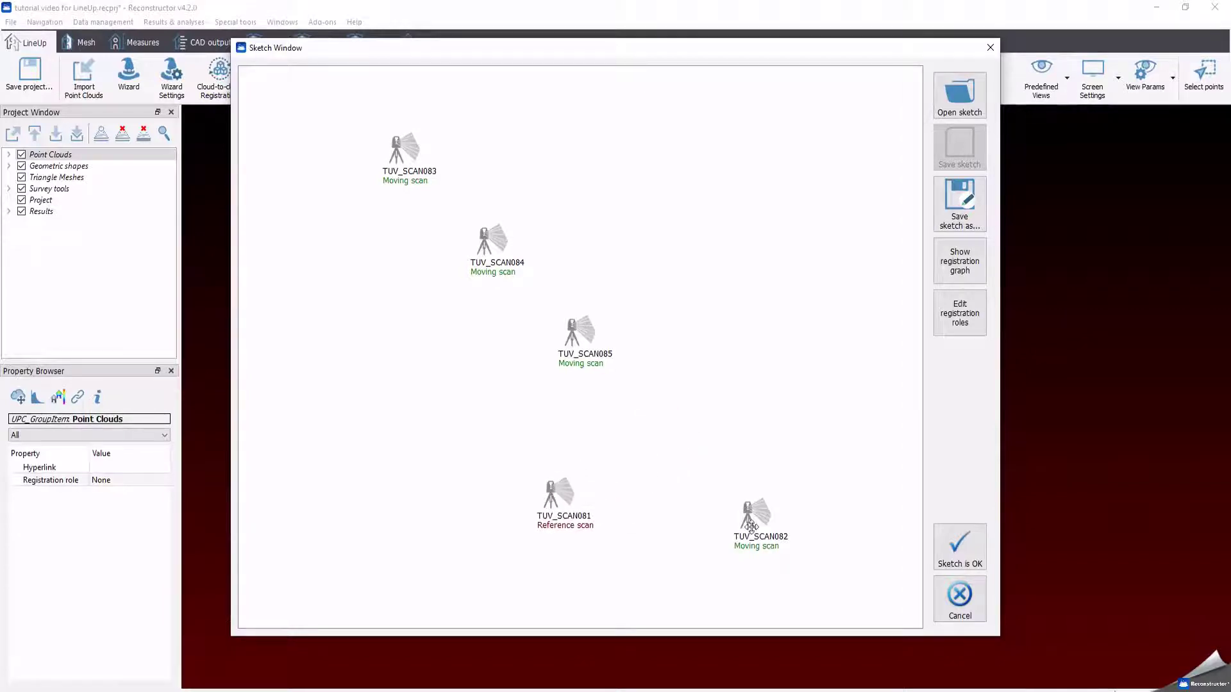
pyautogui.moveTo(751, 527); pyautogui.dragTo(673, 445)
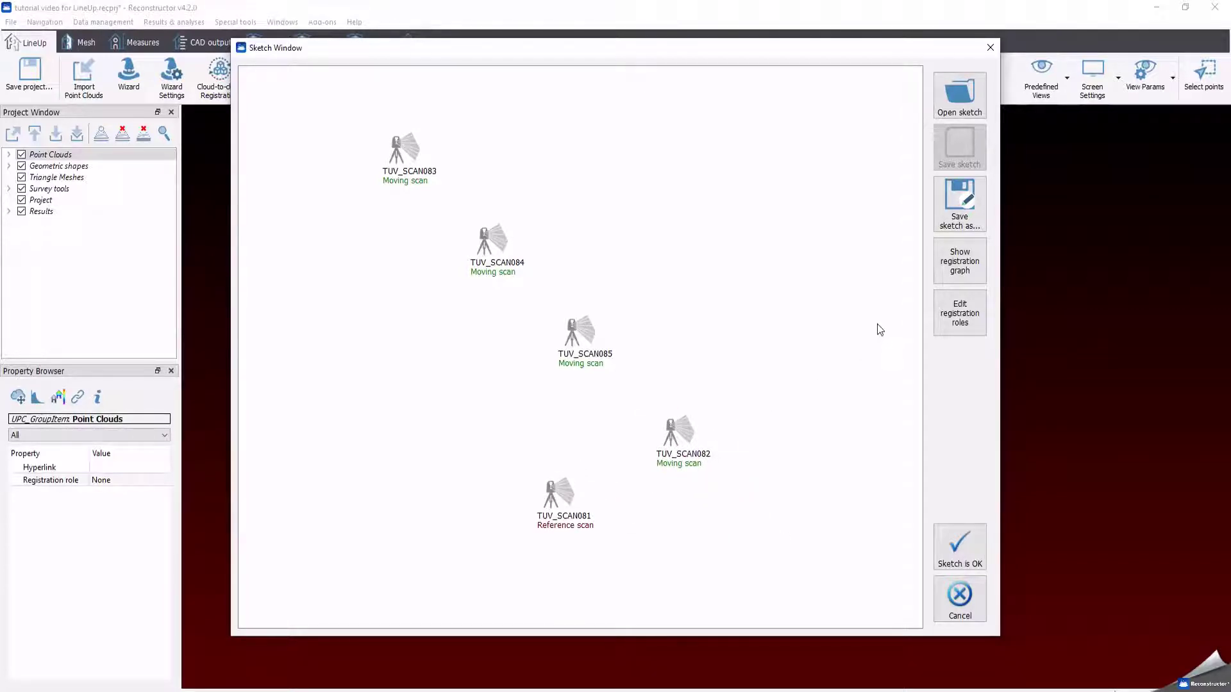
pyautogui.moveTo(412, 152); pyautogui.dragTo(676, 315)
pyautogui.moveTo(571, 330); pyautogui.dragTo(390, 379)
# Step: Make TUV_SCAN082 the reference scan in the registration graph and accept the sketch
pyautogui.click(957, 268)
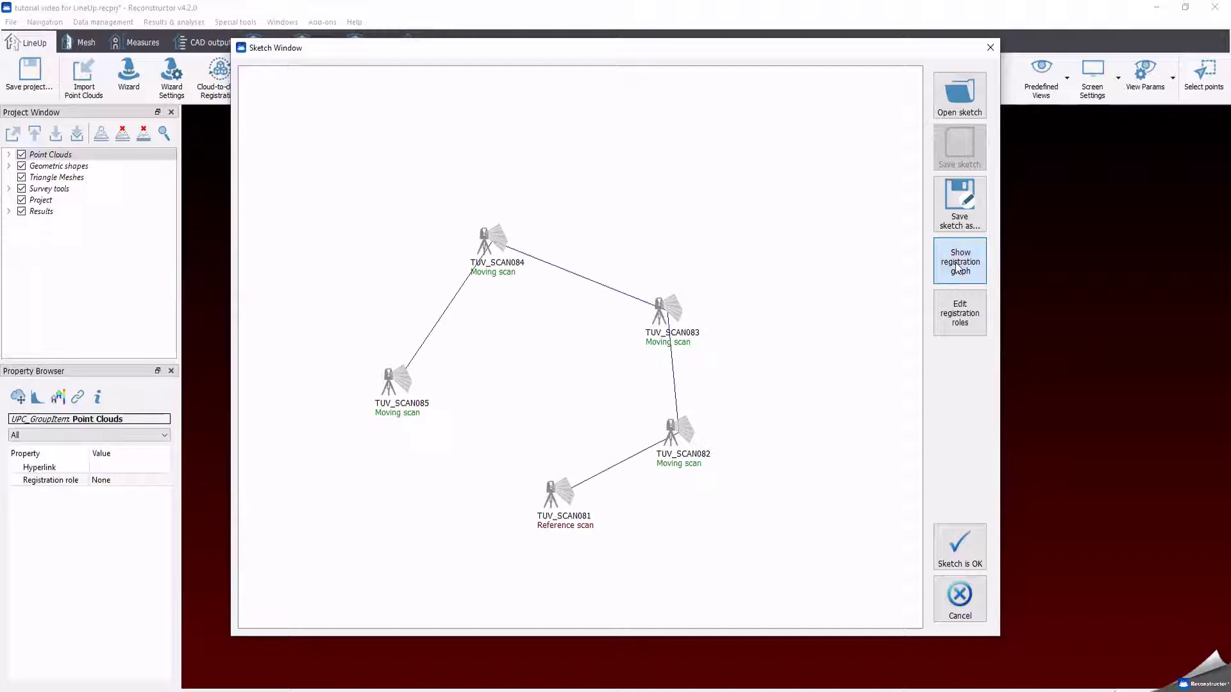
pyautogui.click(962, 314)
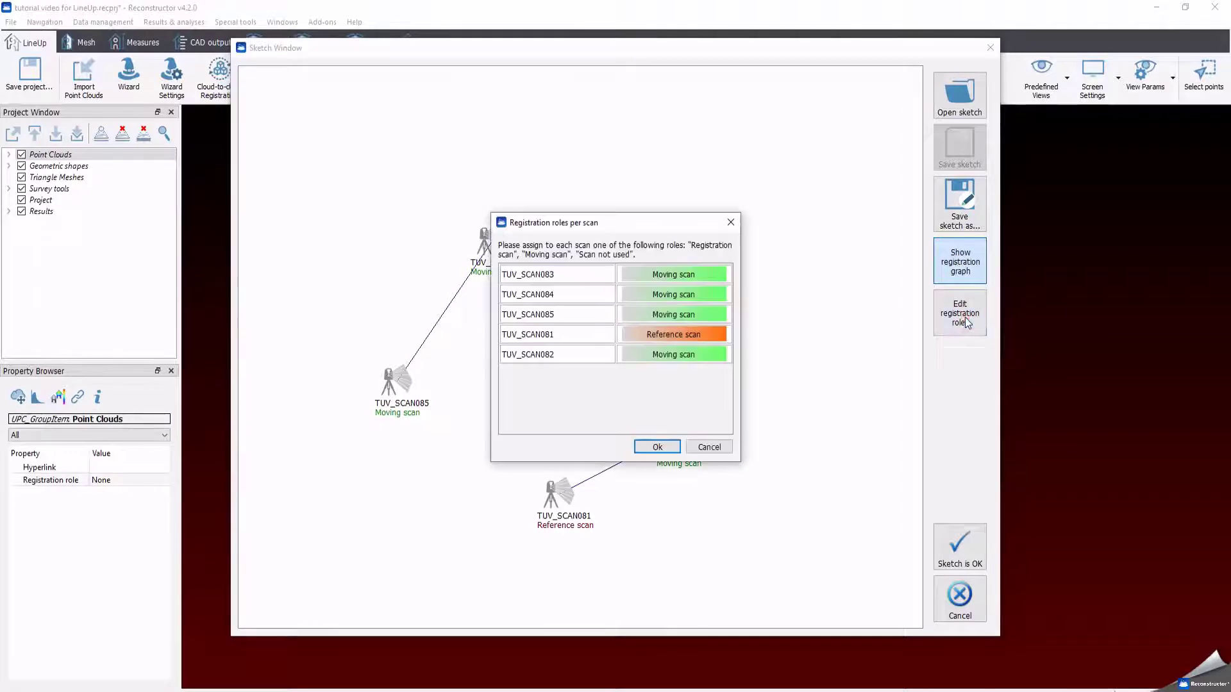
pyautogui.click(682, 355)
pyautogui.click(657, 447)
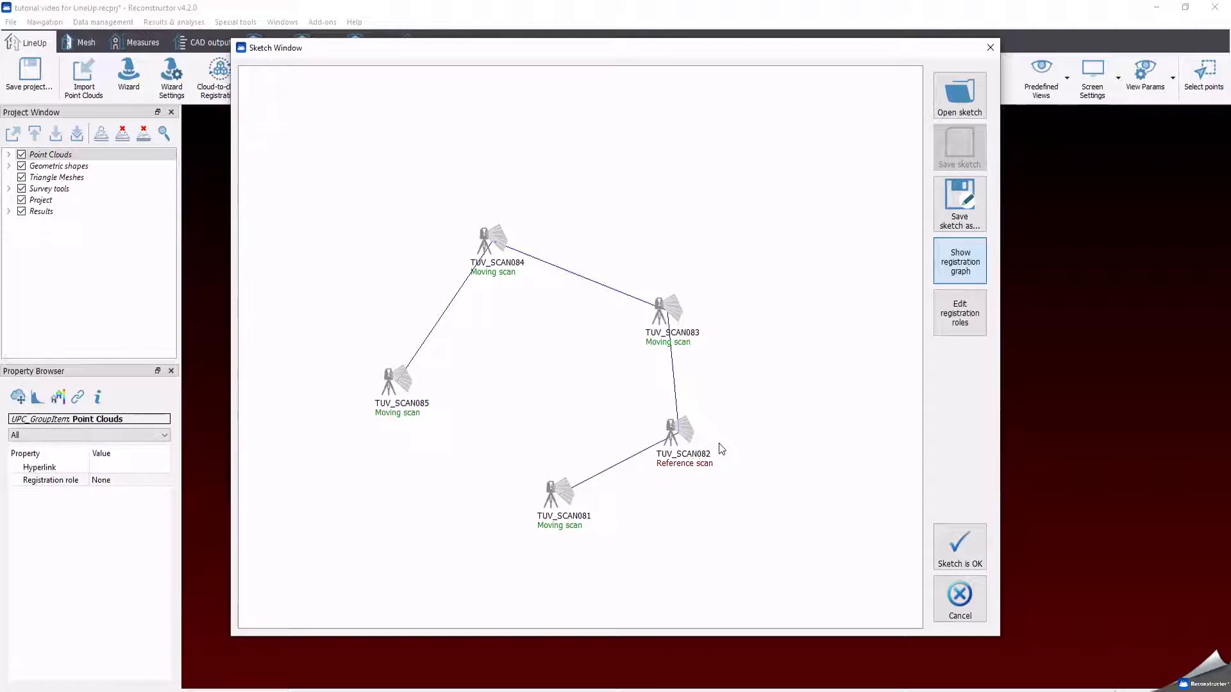
pyautogui.click(960, 542)
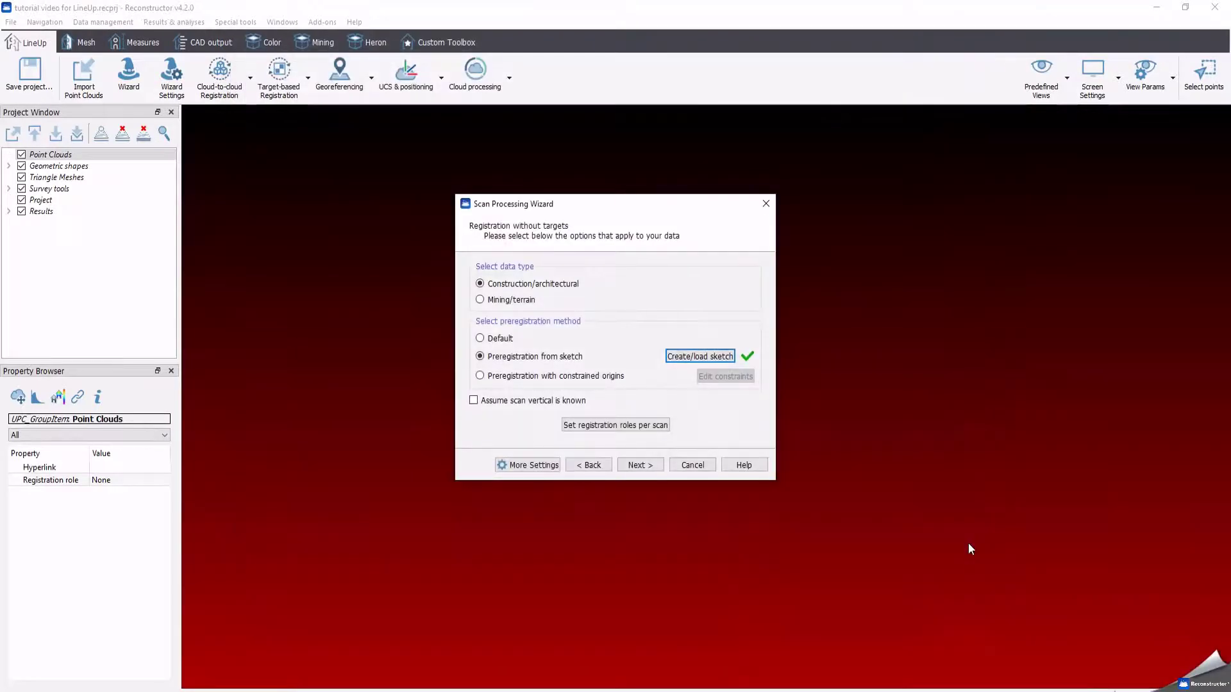
# Step: Review the Ready to process summary and process all 5 scans
pyautogui.click(649, 464)
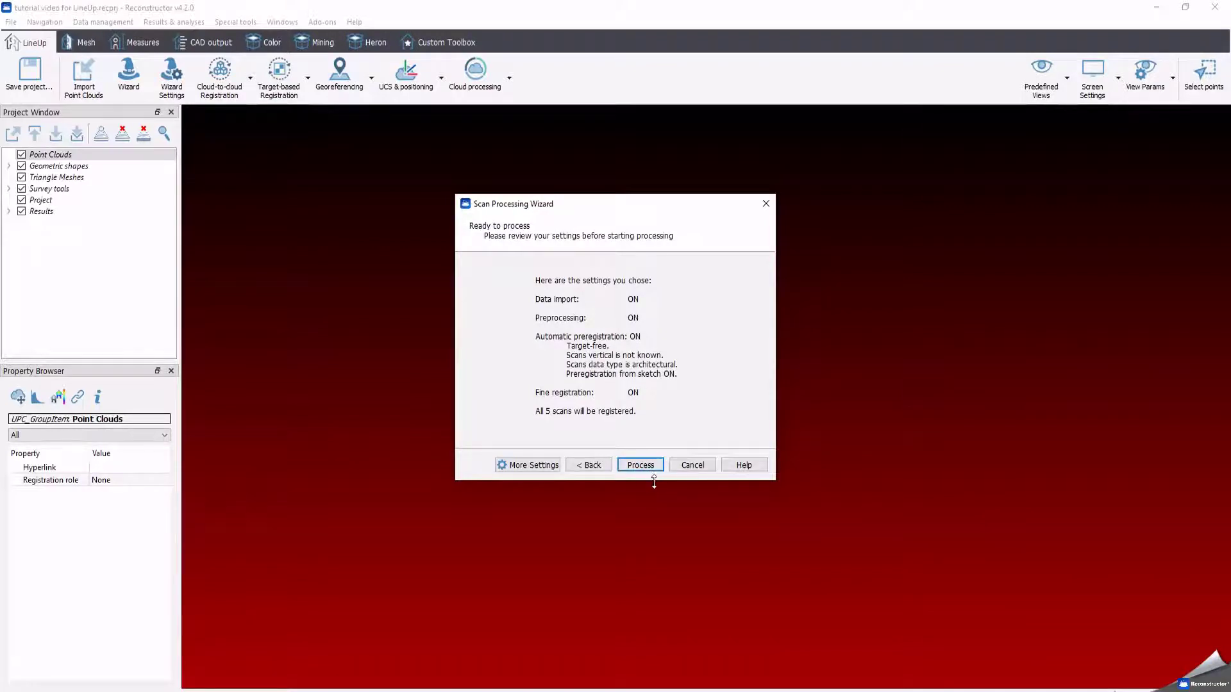
pyautogui.click(650, 472)
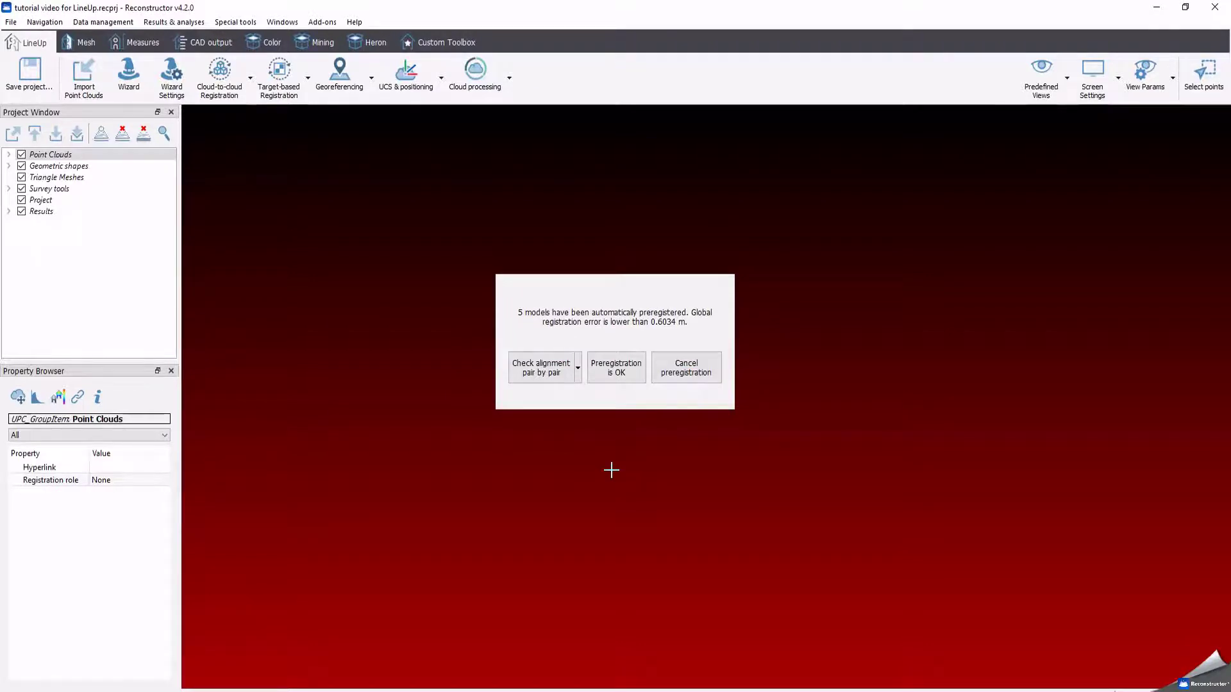
# Step: Begin the pair-by-pair alignment check, starting with TUV_SCAN083 and TUV_SCAN085
pyautogui.click(539, 381)
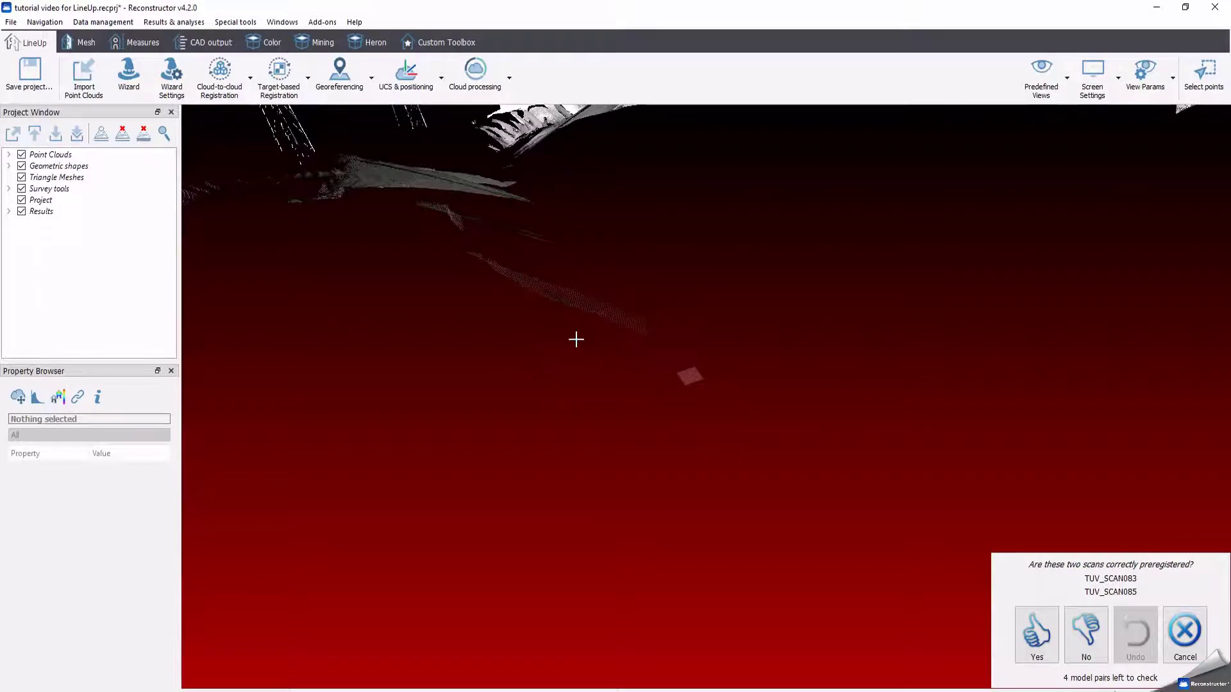
# Step: Rotate the point cloud and colour the two scans by ID via Screen Settings
pyautogui.moveTo(575, 338); pyautogui.dragTo(654, 393)
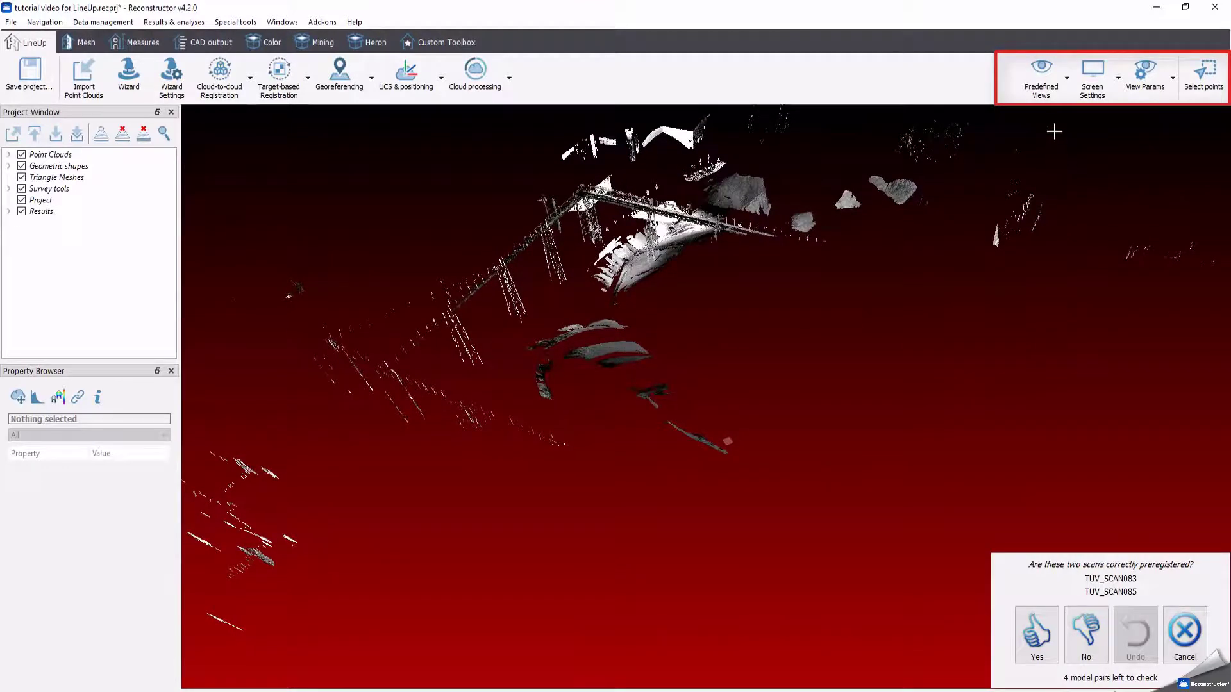
pyautogui.click(1085, 107)
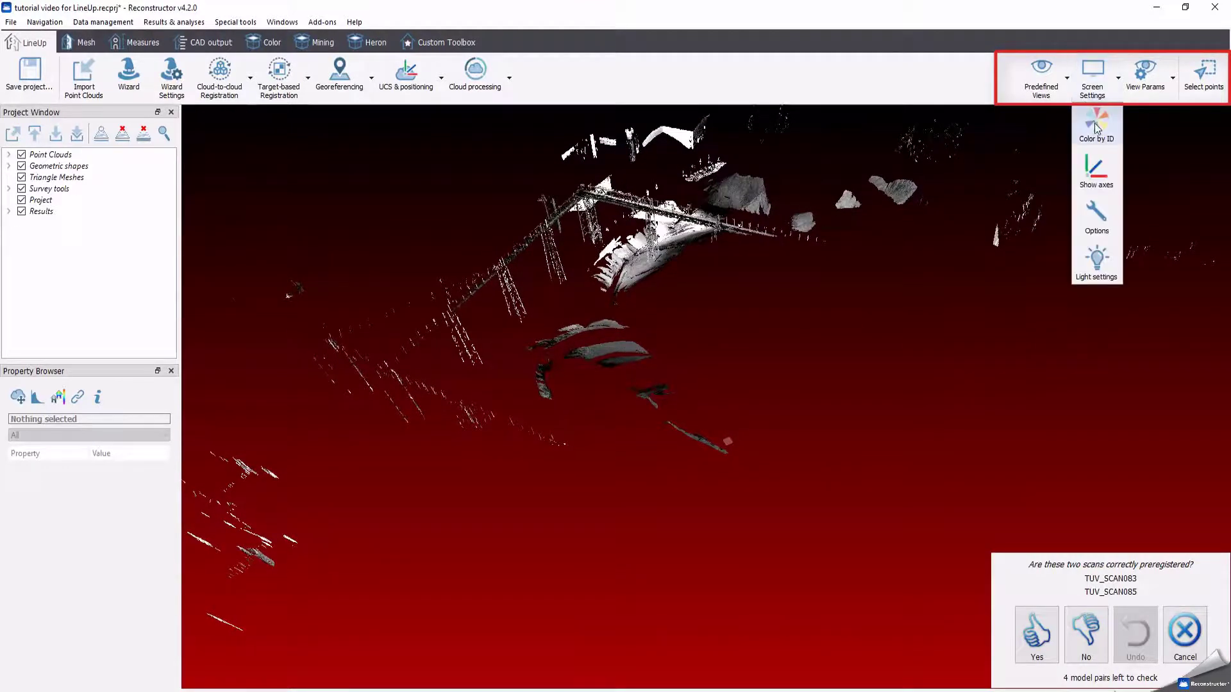
pyautogui.click(1094, 123)
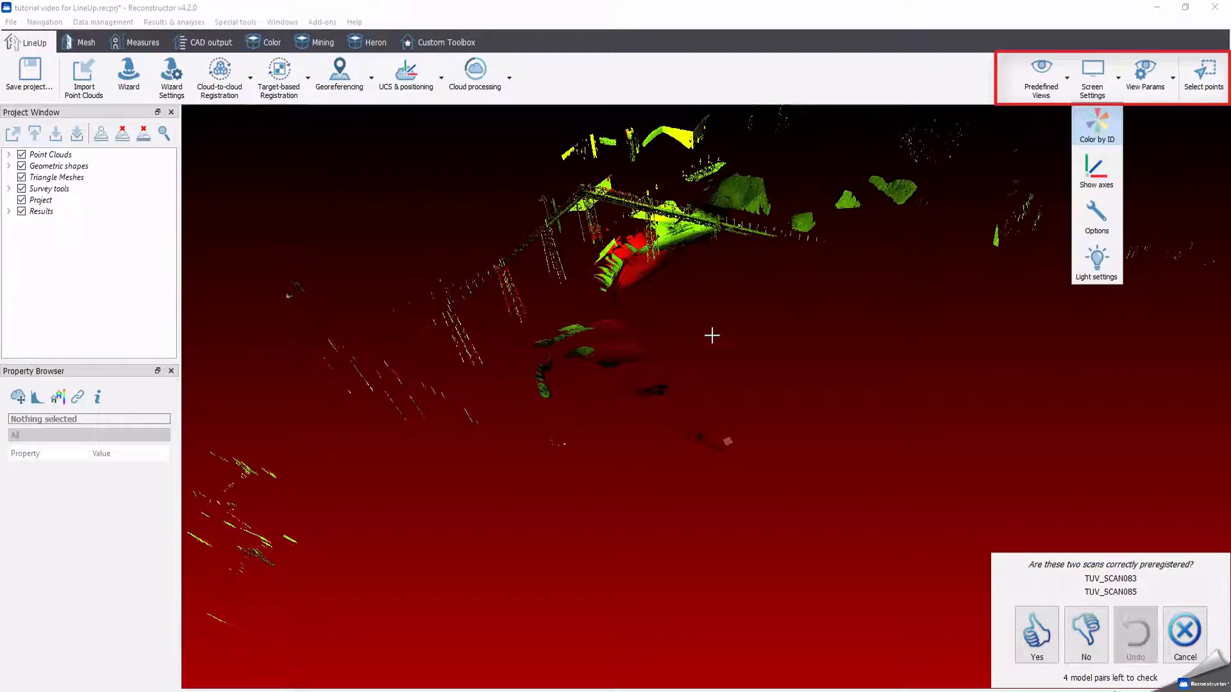
# Step: Orbit to compare the scans, then switch to the horizontal slice view from Predefined Views
pyautogui.moveTo(646, 365); pyautogui.dragTo(731, 385)
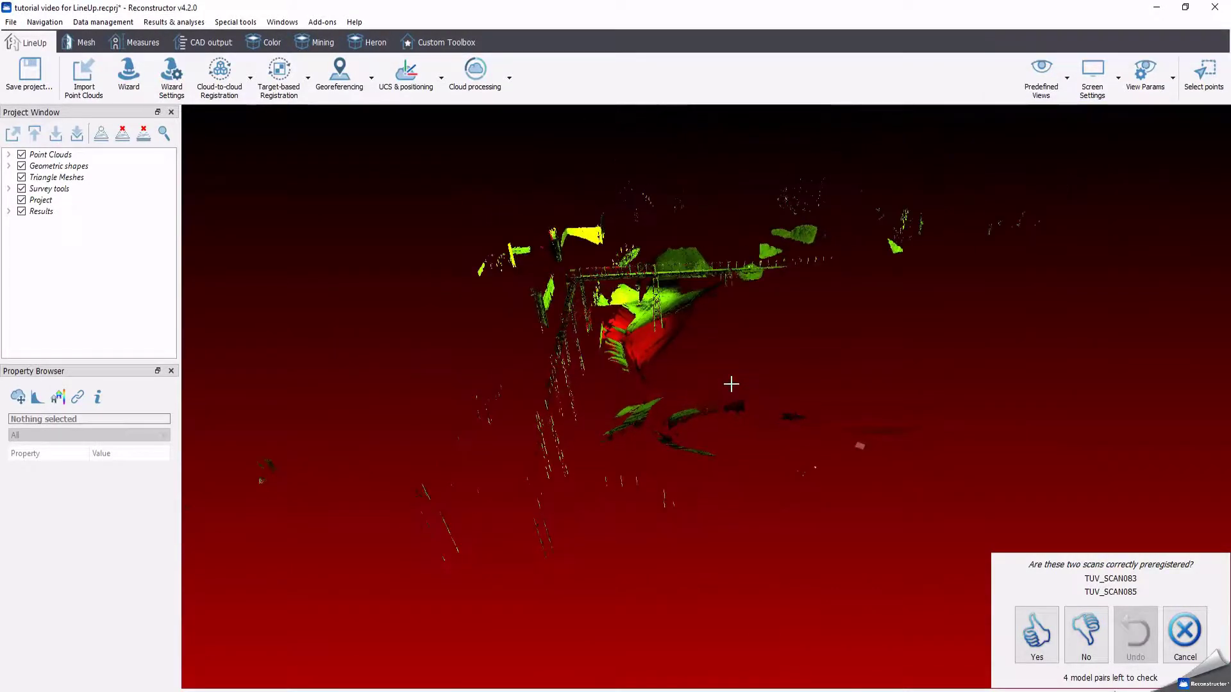
pyautogui.click(1066, 78)
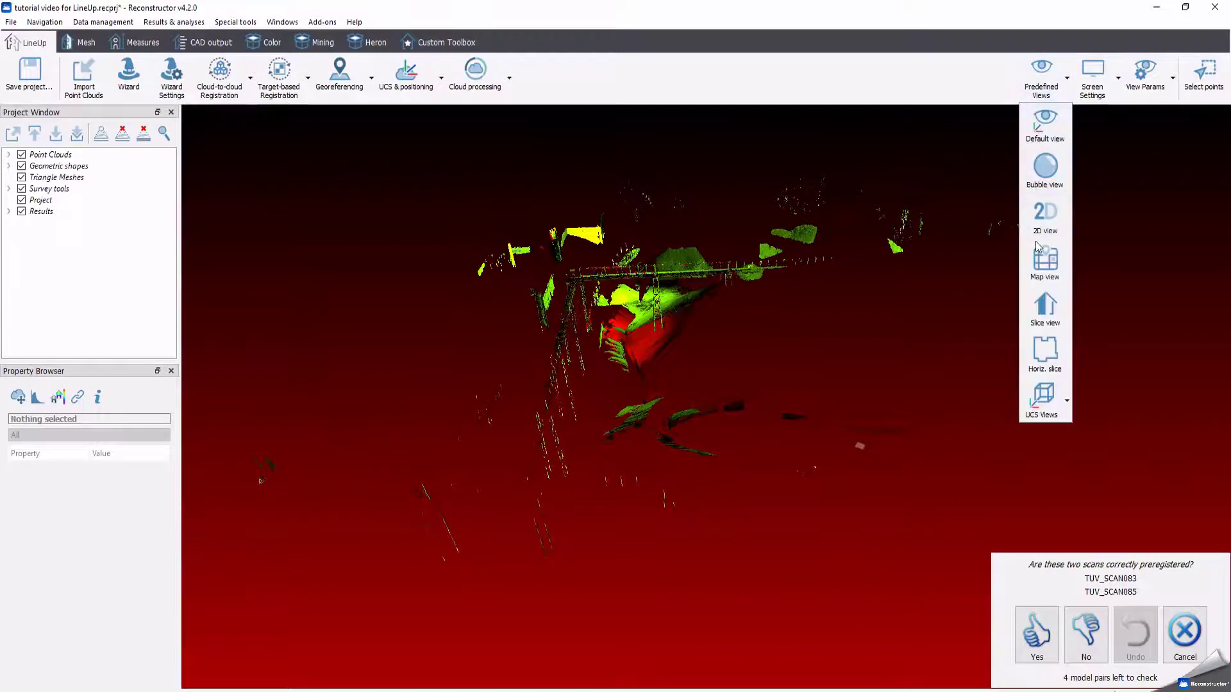
pyautogui.click(1042, 301)
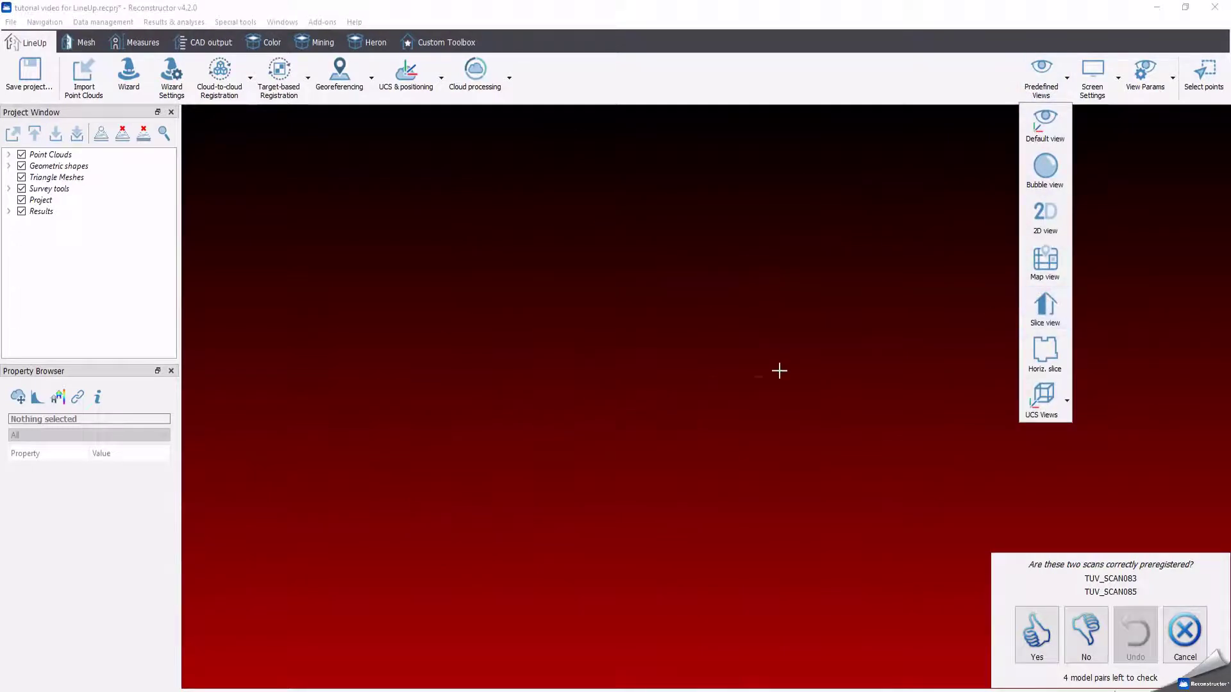
pyautogui.click(1046, 96)
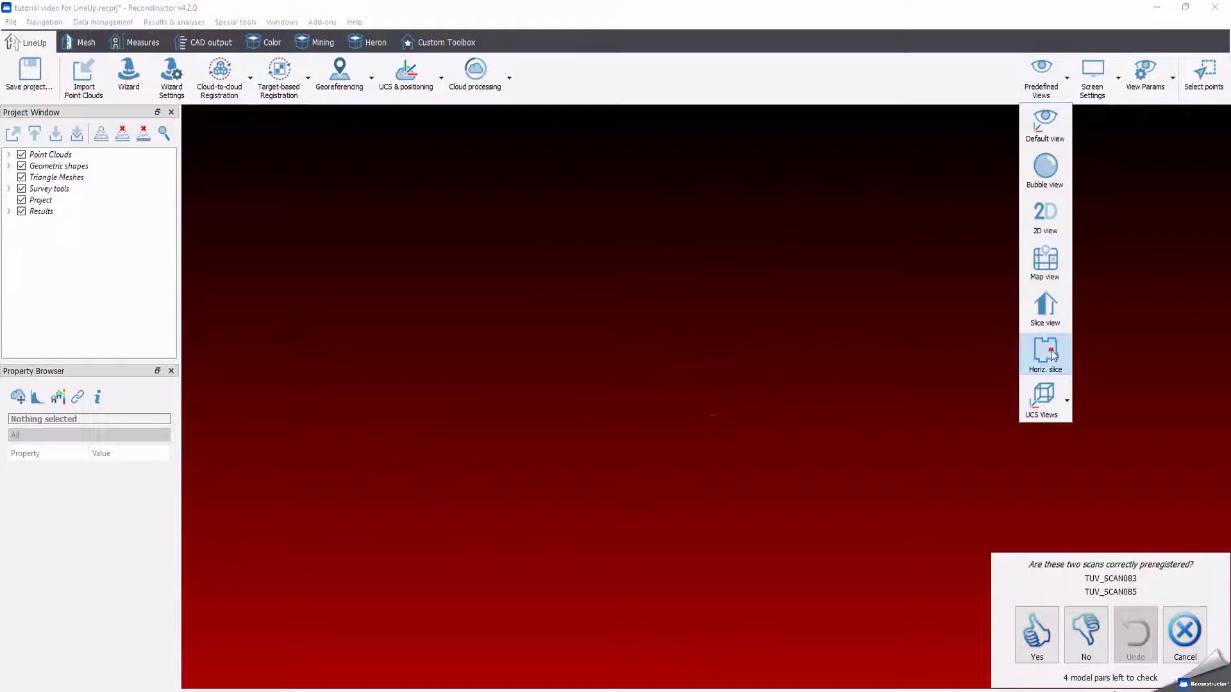
pyautogui.click(787, 460)
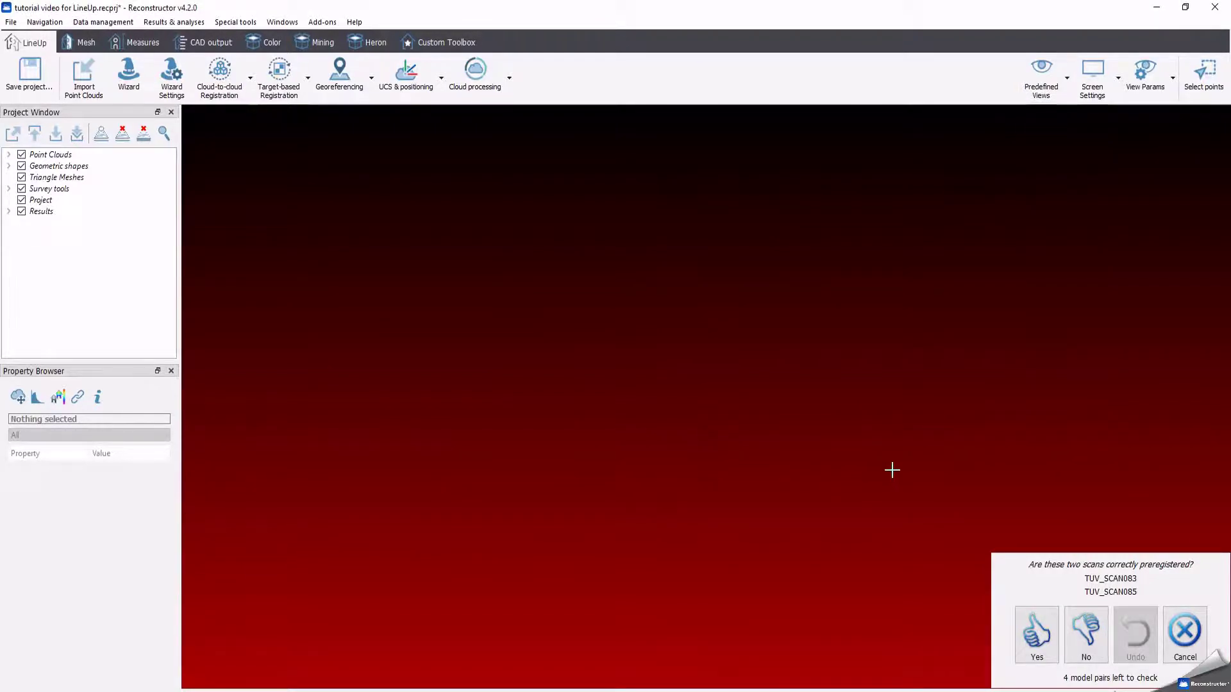
# Step: Inspect the TUV_SCAN083 and TUV_SCAN085 pair and accept it as correctly preregistered
pyautogui.click(1043, 85)
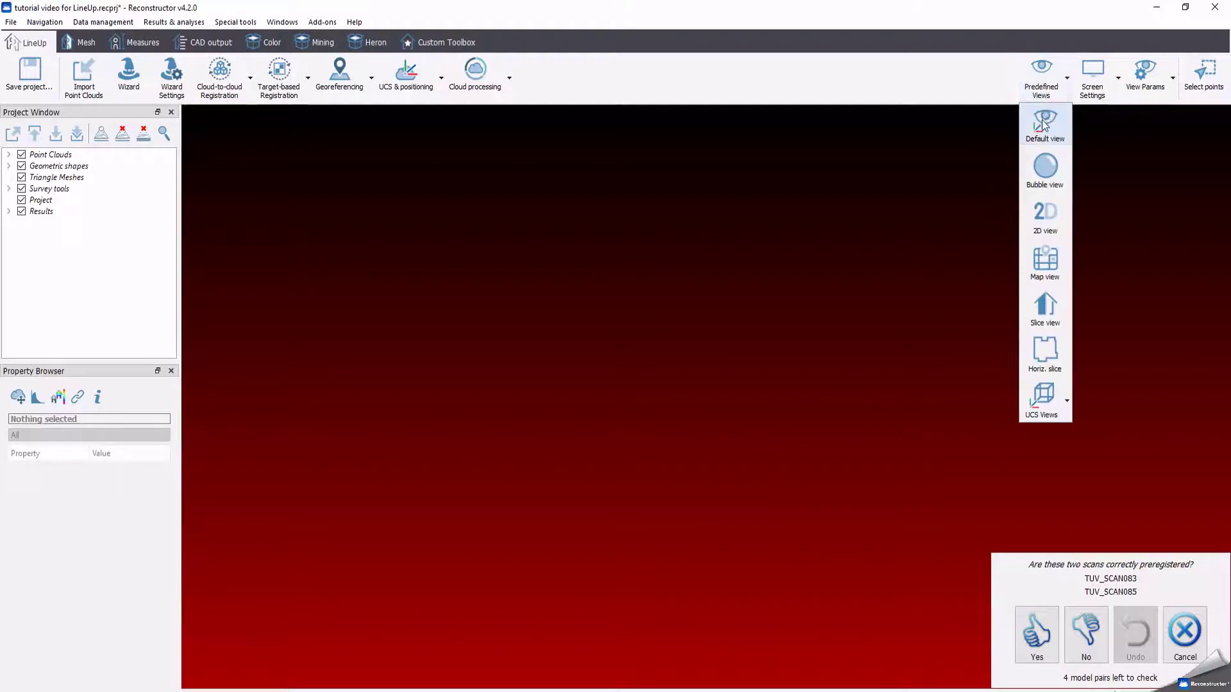
pyautogui.click(1044, 125)
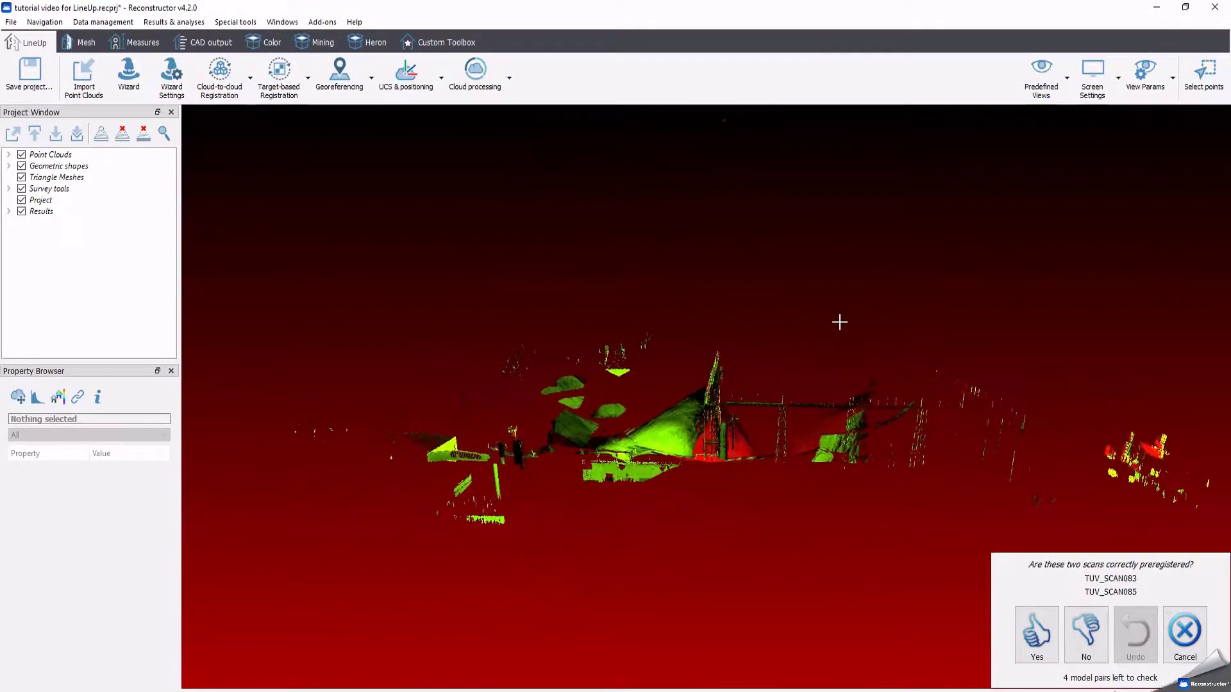
pyautogui.moveTo(836, 325); pyautogui.dragTo(654, 324)
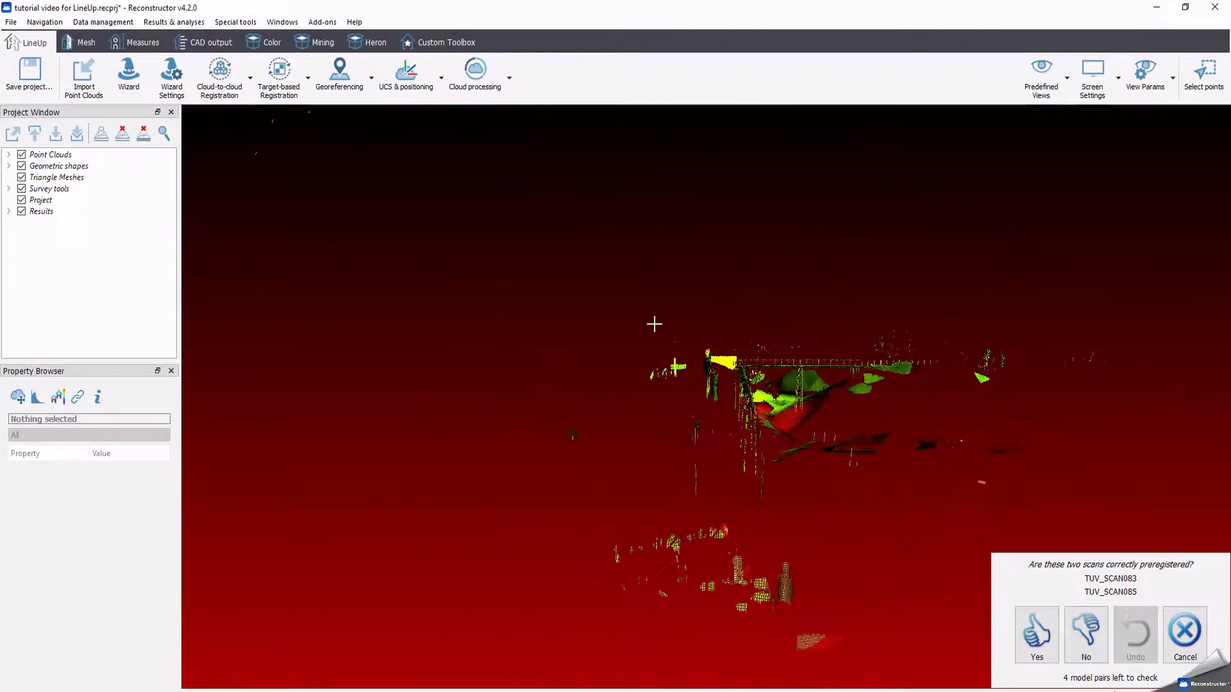
pyautogui.click(1041, 75)
pyautogui.click(1044, 352)
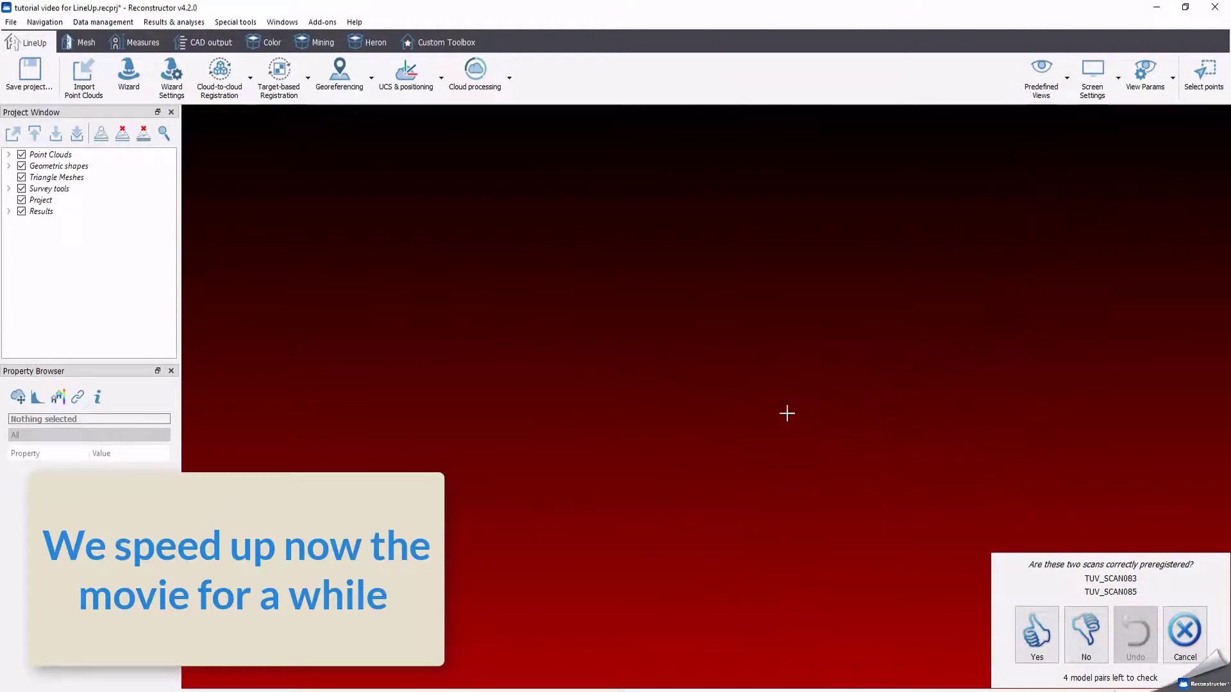
pyautogui.click(1036, 641)
# Step: Inspect the TUV_SCAN083 and TUV_SCAN082 pair and accept it as correctly preregistered
pyautogui.click(1041, 75)
pyautogui.click(1044, 353)
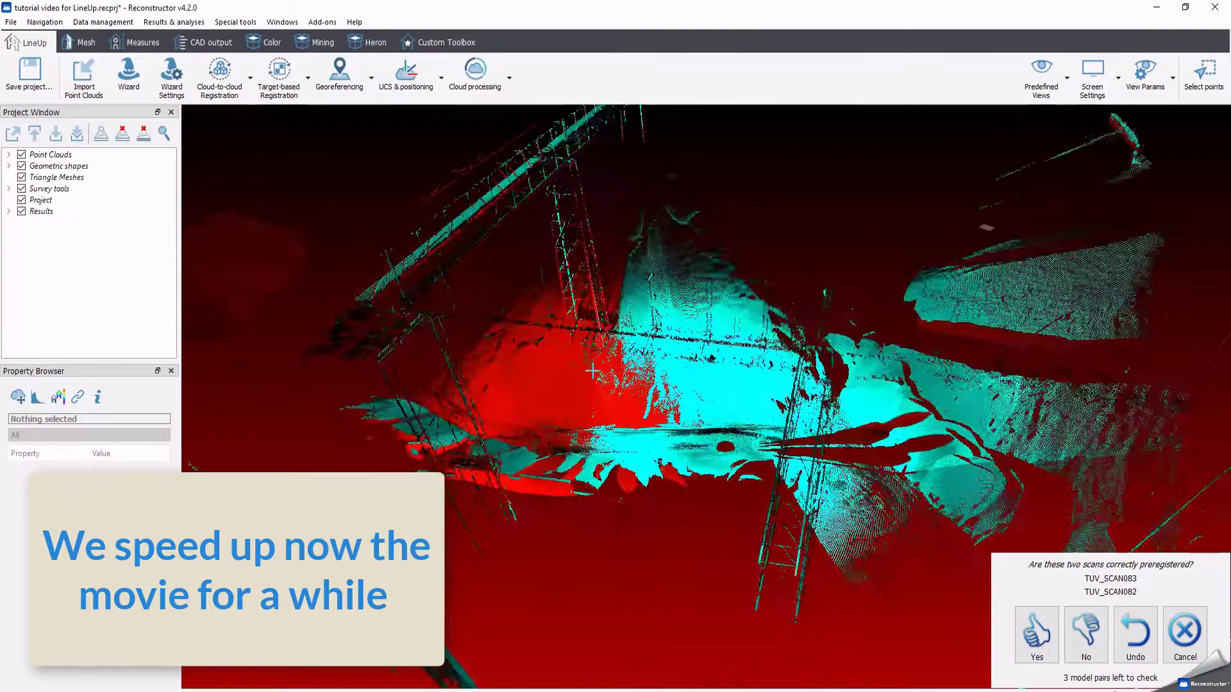
pyautogui.moveTo(592, 370); pyautogui.dragTo(923, 603)
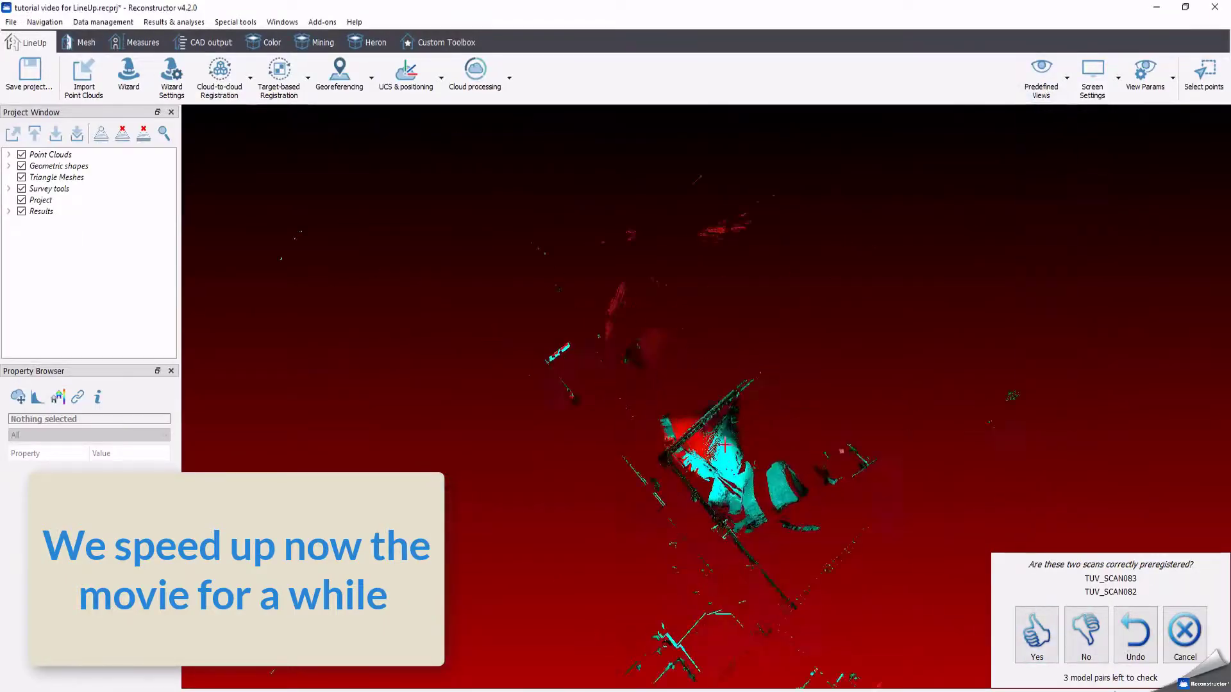
pyautogui.click(1036, 635)
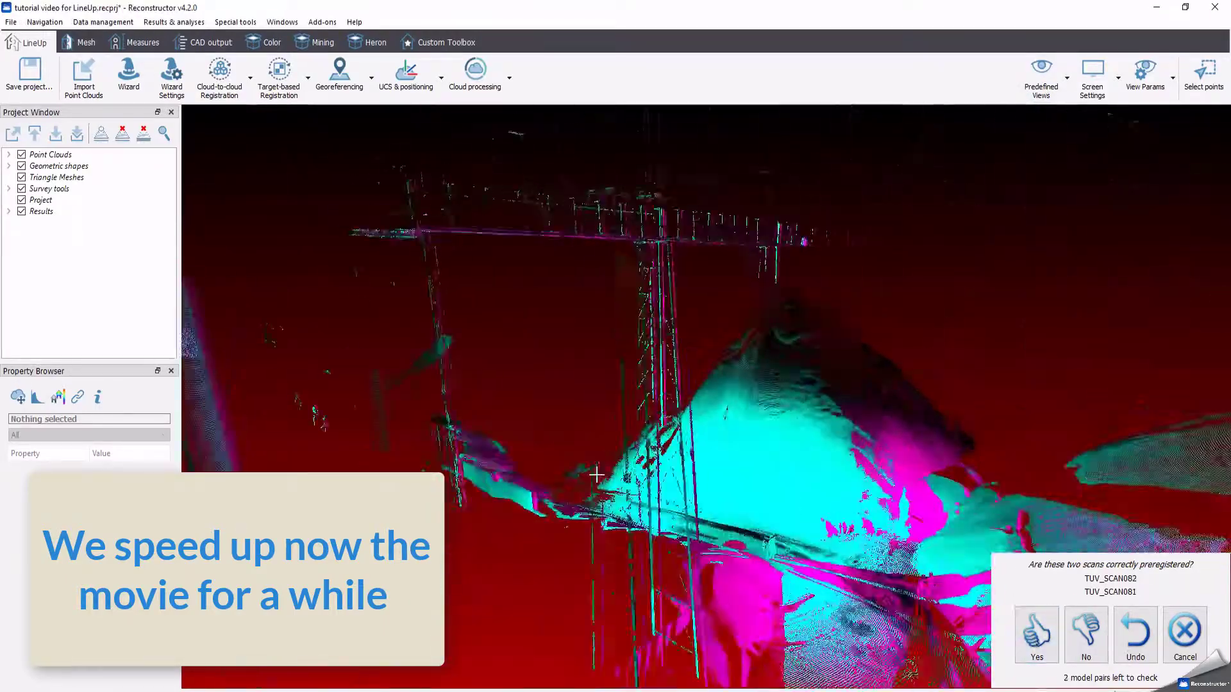
pyautogui.moveTo(596, 475); pyautogui.dragTo(805, 445)
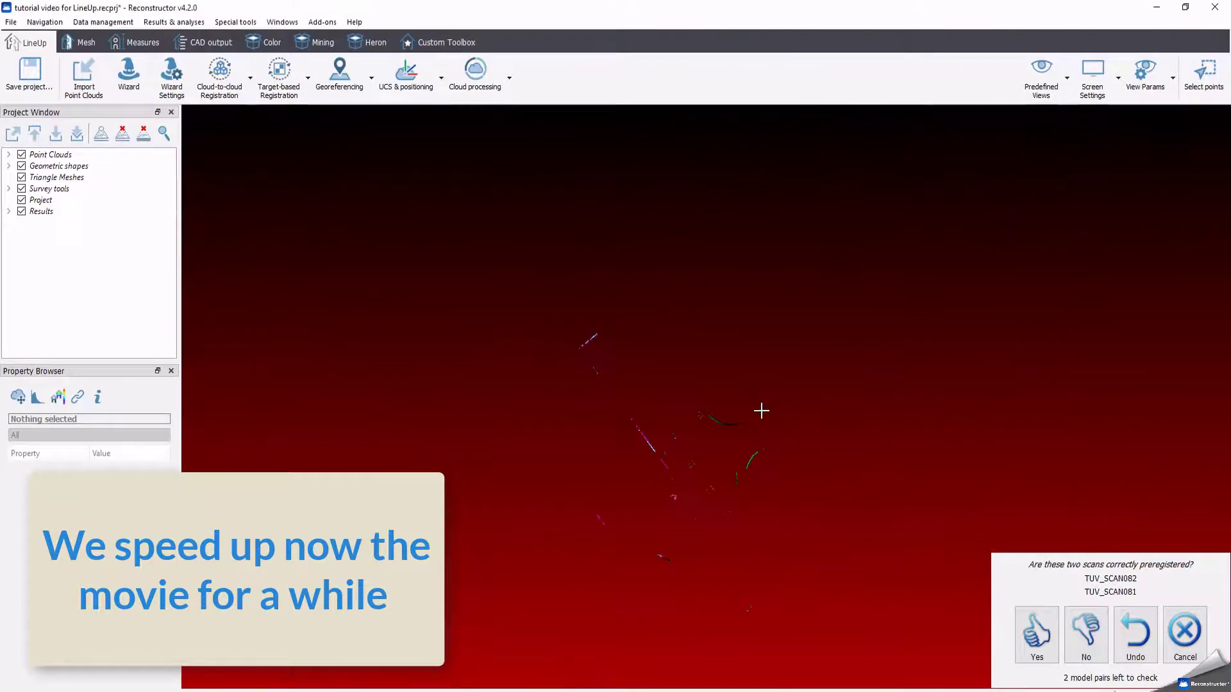
# Step: Set the view background to white, then accept the TUV_SCAN082–081 and TUV_SCAN081–084 pairs
pyautogui.click(1092, 74)
pyautogui.click(1099, 221)
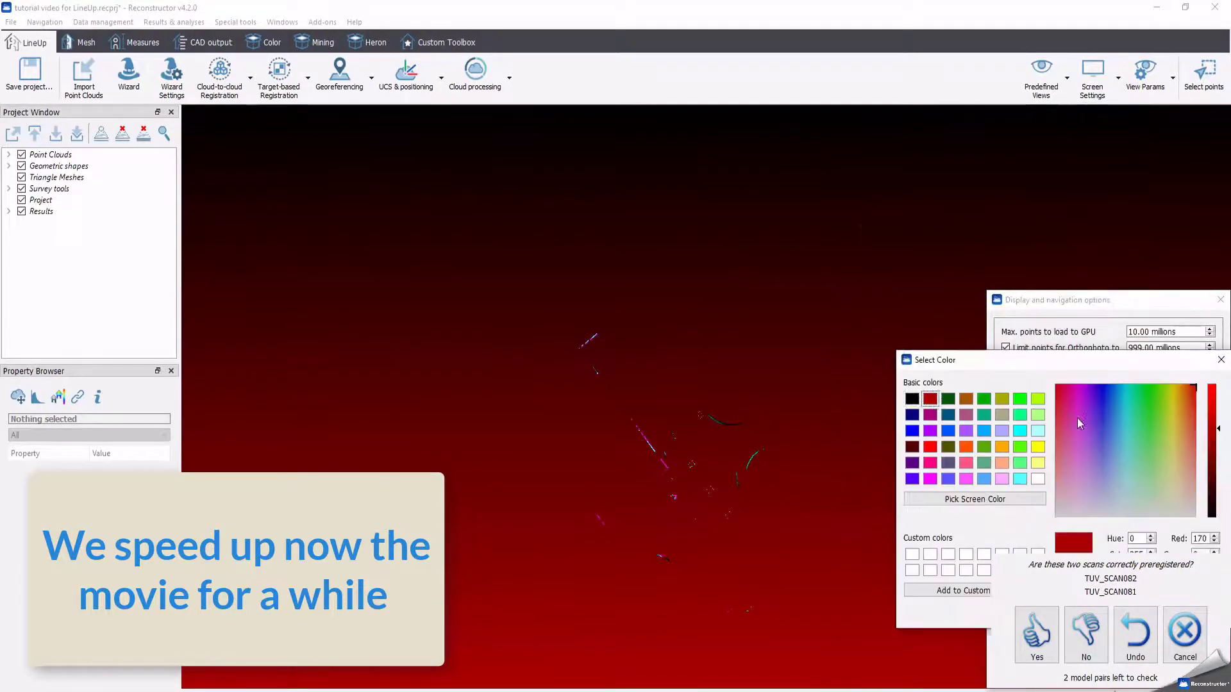
pyautogui.click(1038, 479)
pyautogui.click(1137, 517)
pyautogui.click(1151, 526)
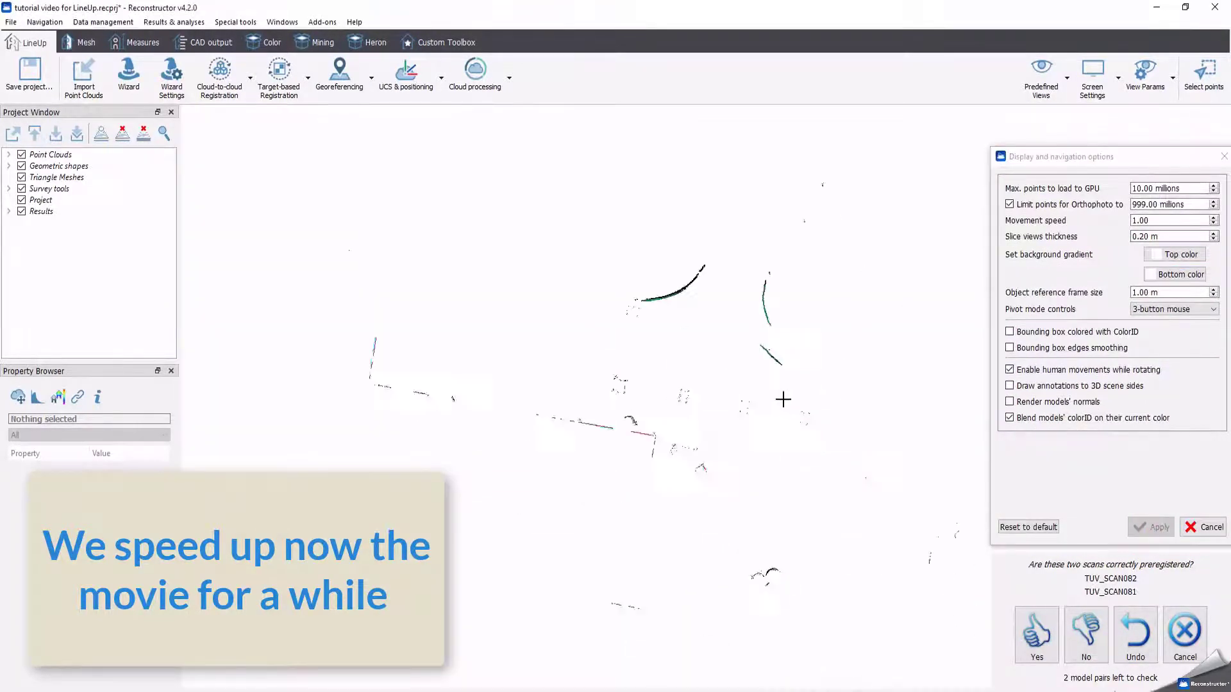
pyautogui.click(1032, 632)
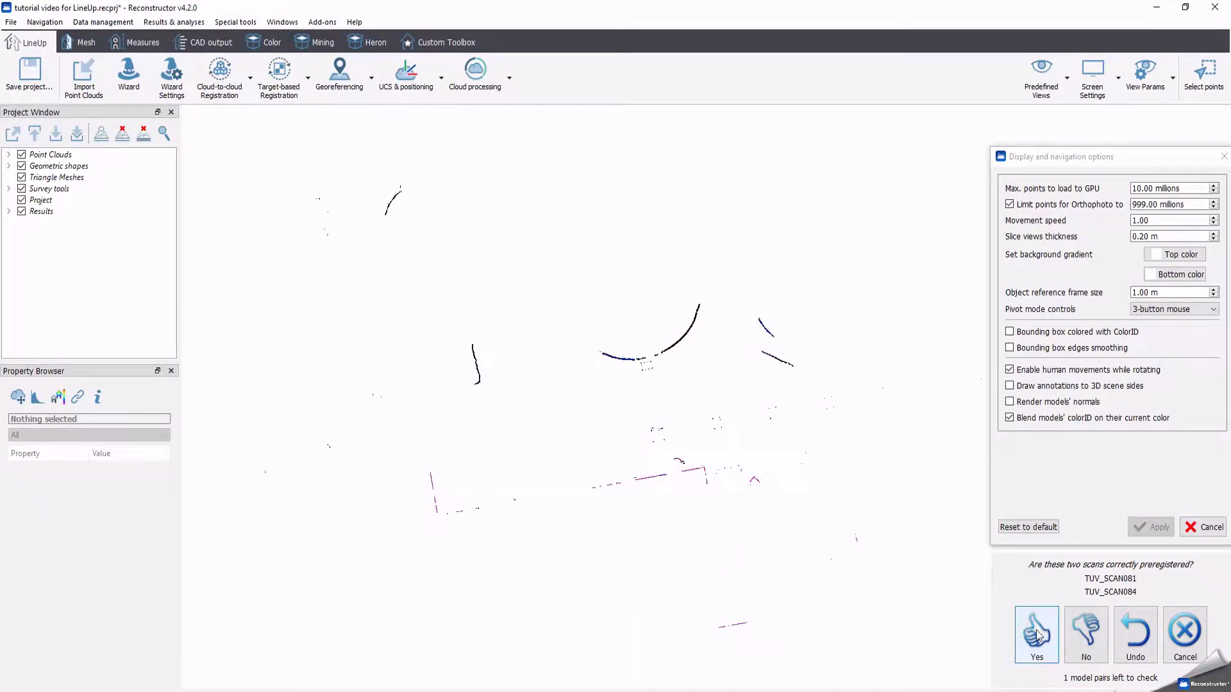
pyautogui.click(1037, 633)
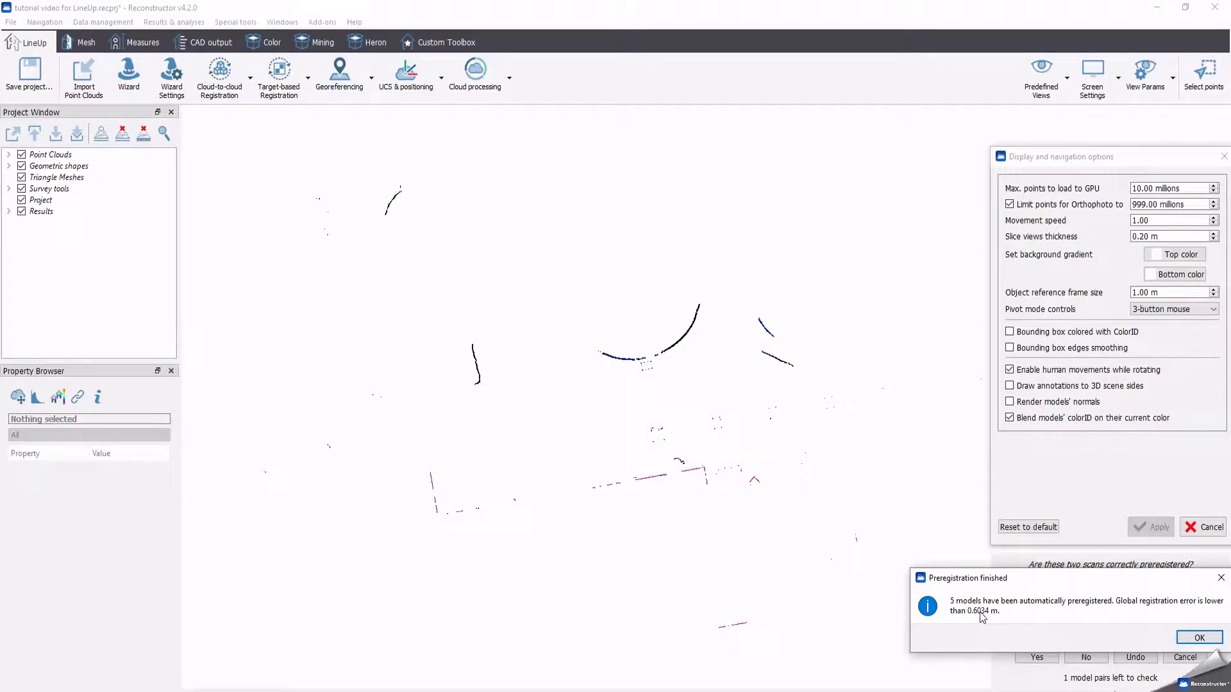
# Step: Dismiss the preregistration and fine registration summaries, and cancel the display option changes
pyautogui.click(1189, 638)
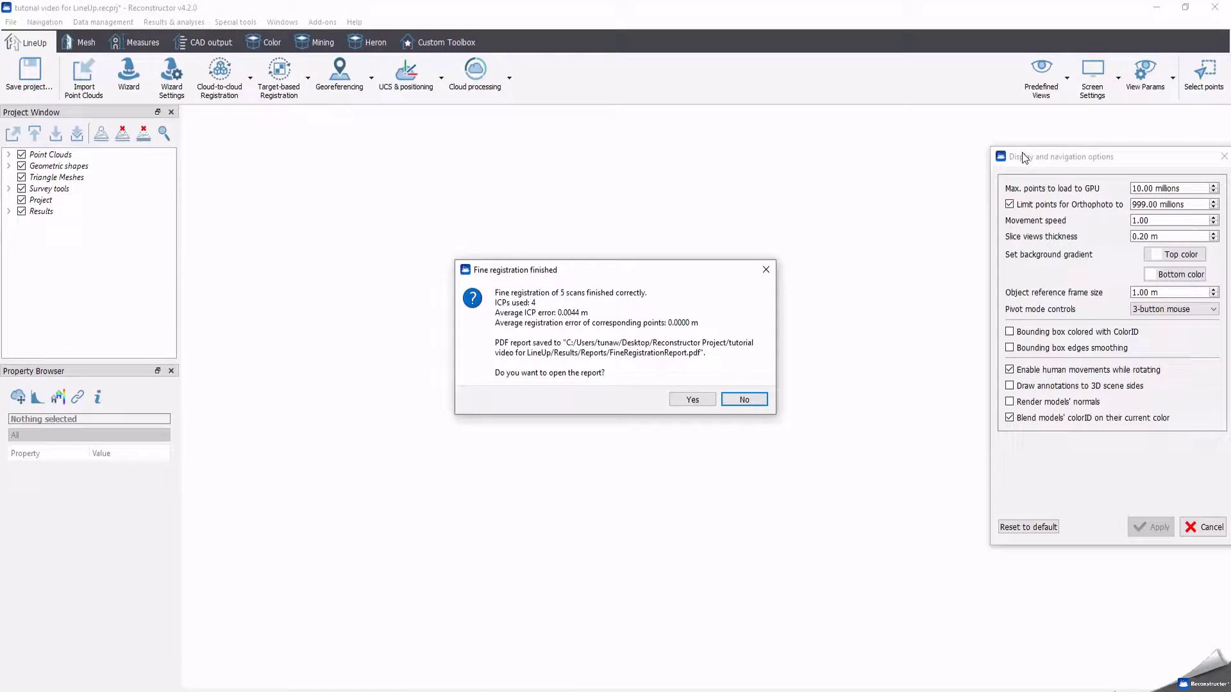
pyautogui.click(694, 396)
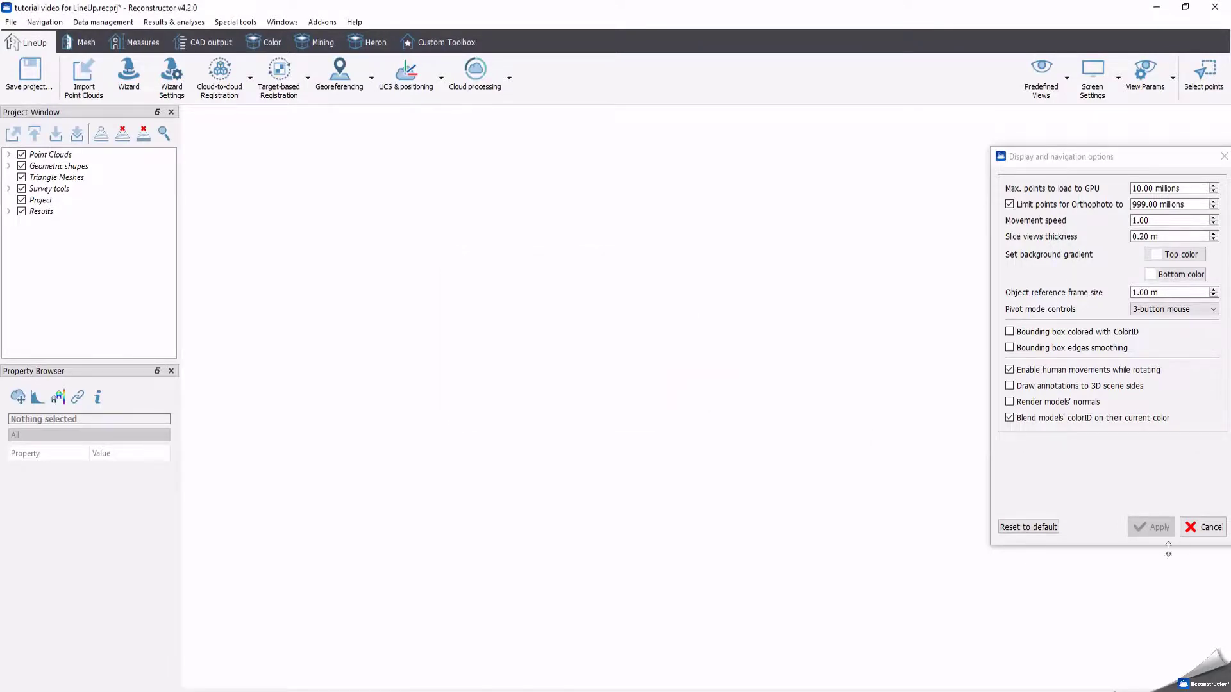
pyautogui.click(1193, 529)
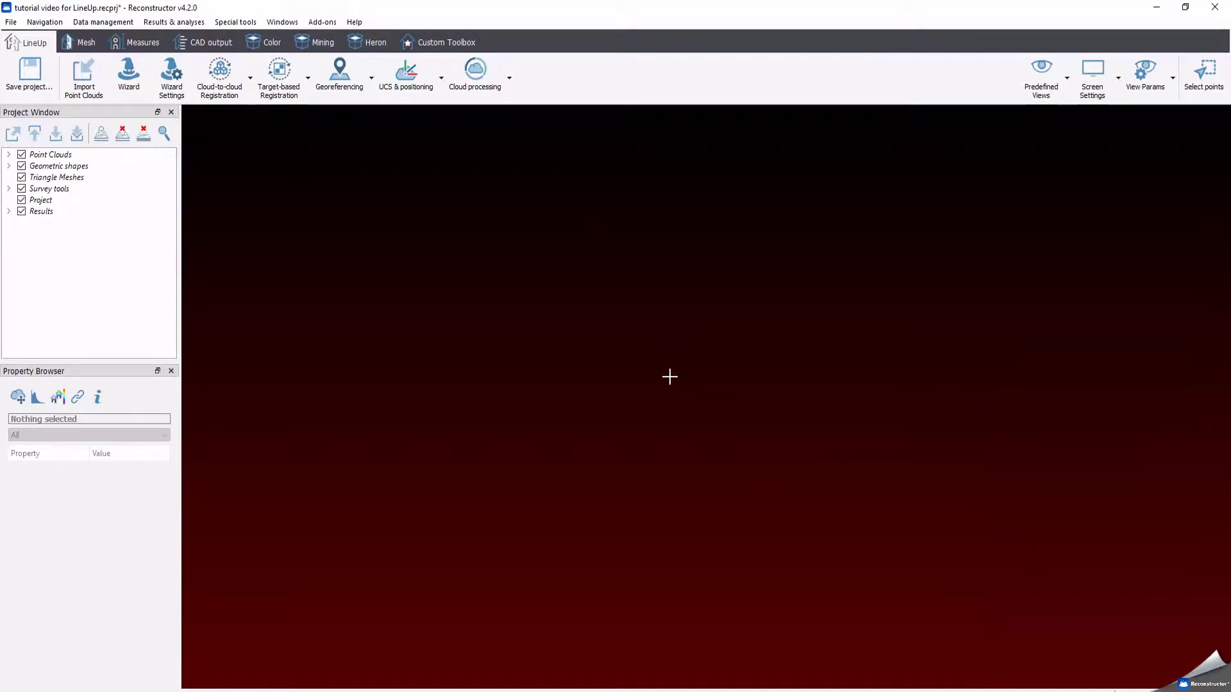
# Step: Open the scan folder from TUV_SCAN081 and navigate to the project's Results\Reports folder
pyautogui.rightClick(109, 168)
pyautogui.click(172, 191)
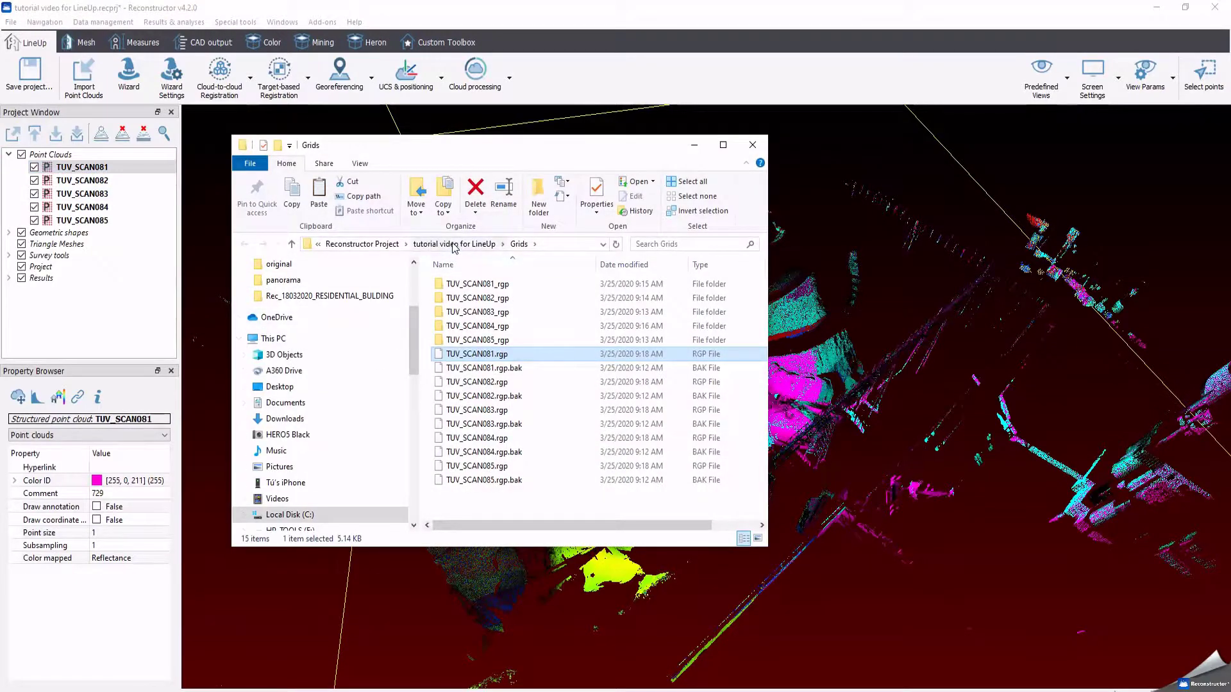
pyautogui.click(453, 245)
pyautogui.click(475, 383)
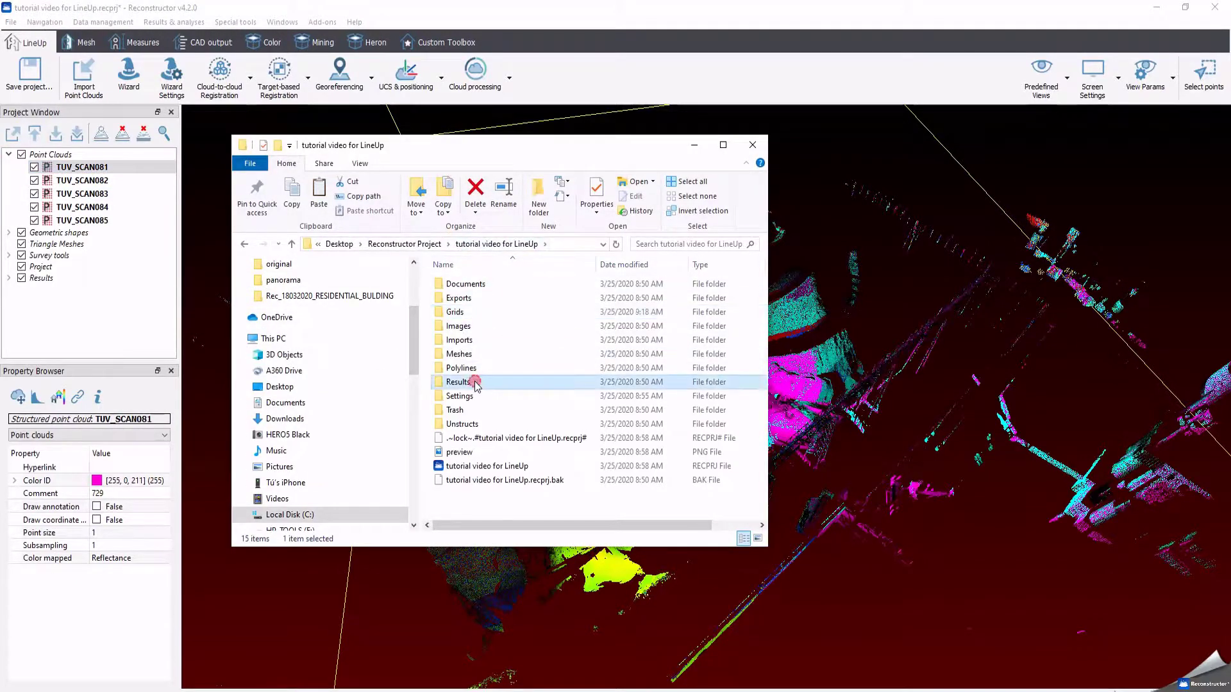
pyautogui.doubleClick(475, 383)
pyautogui.doubleClick(462, 324)
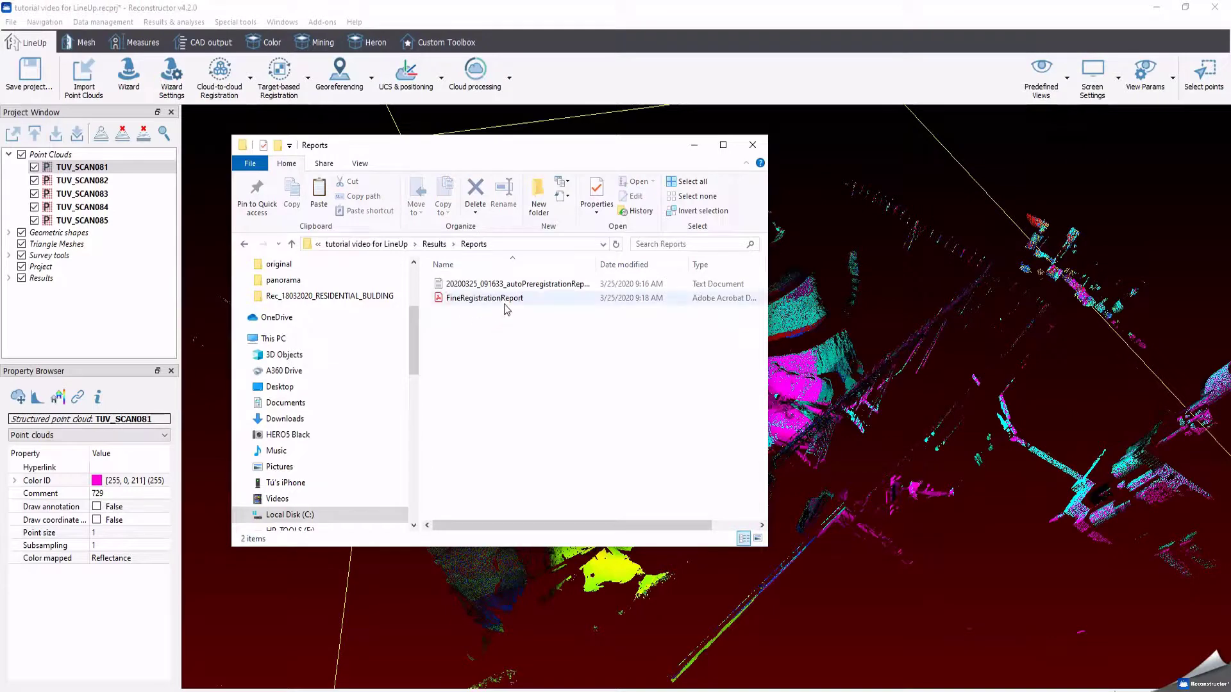
# Step: Open FineRegistrationReport.pdf and scroll through its summary and 0.0044 m average ICP error results
pyautogui.doubleClick(562, 298)
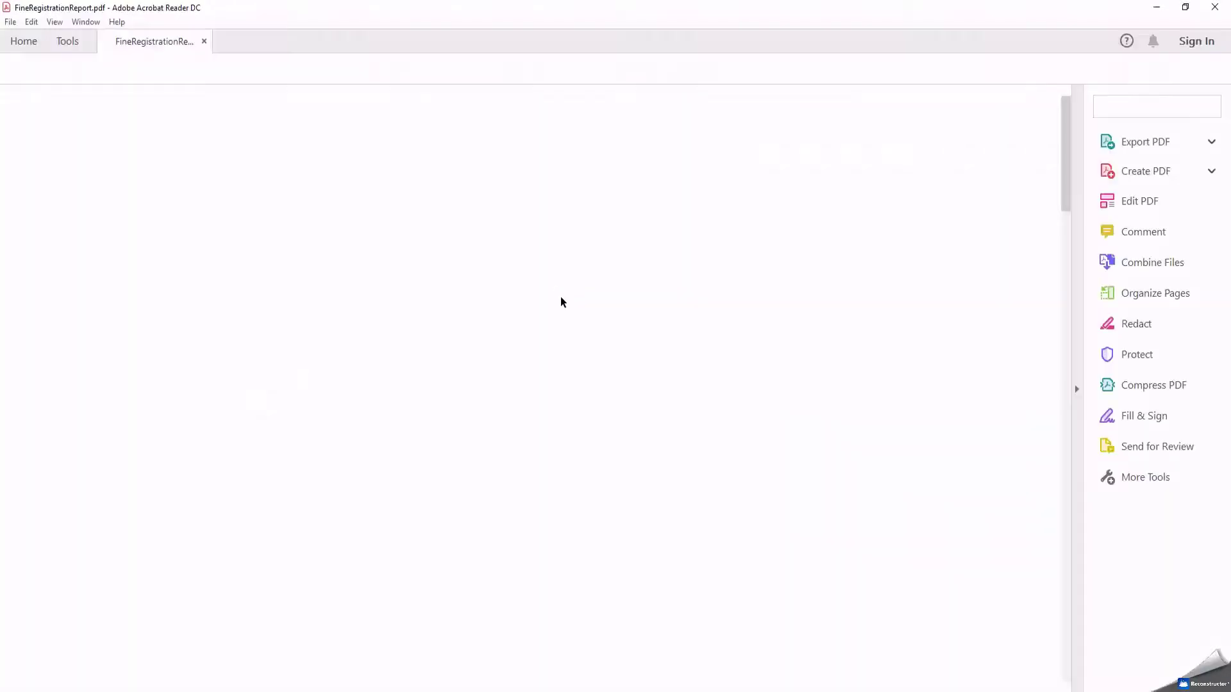
pyautogui.scroll(-2, 1039, 275)
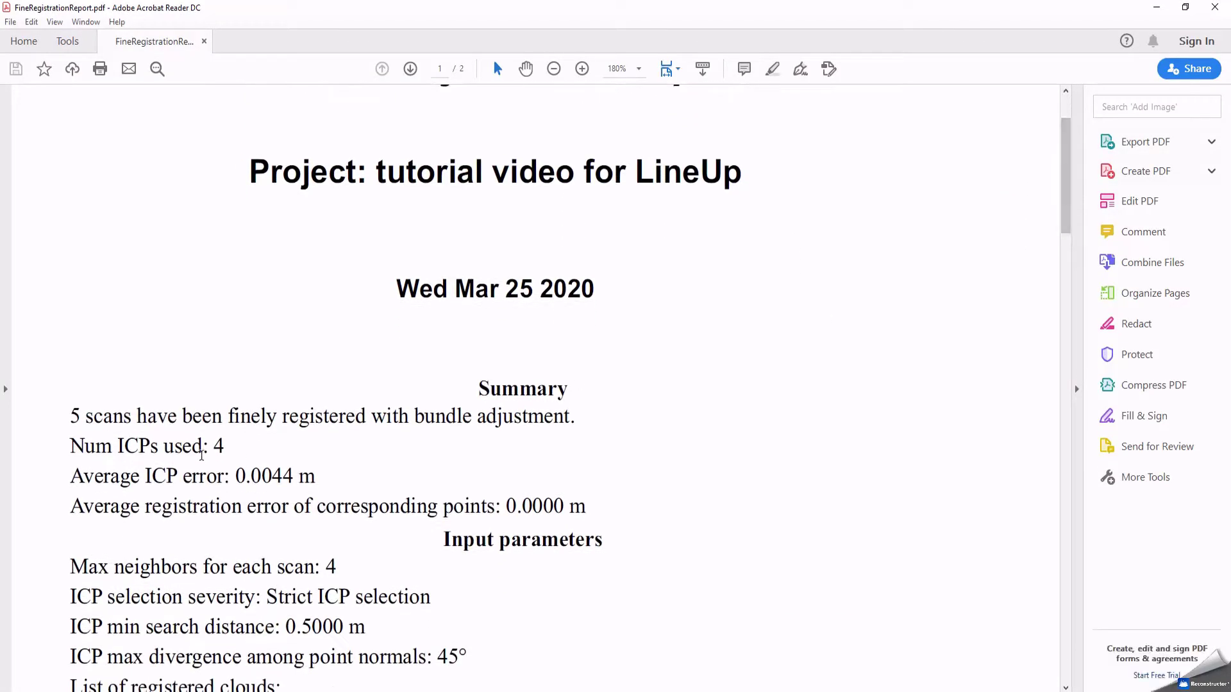
pyautogui.click(592, 510)
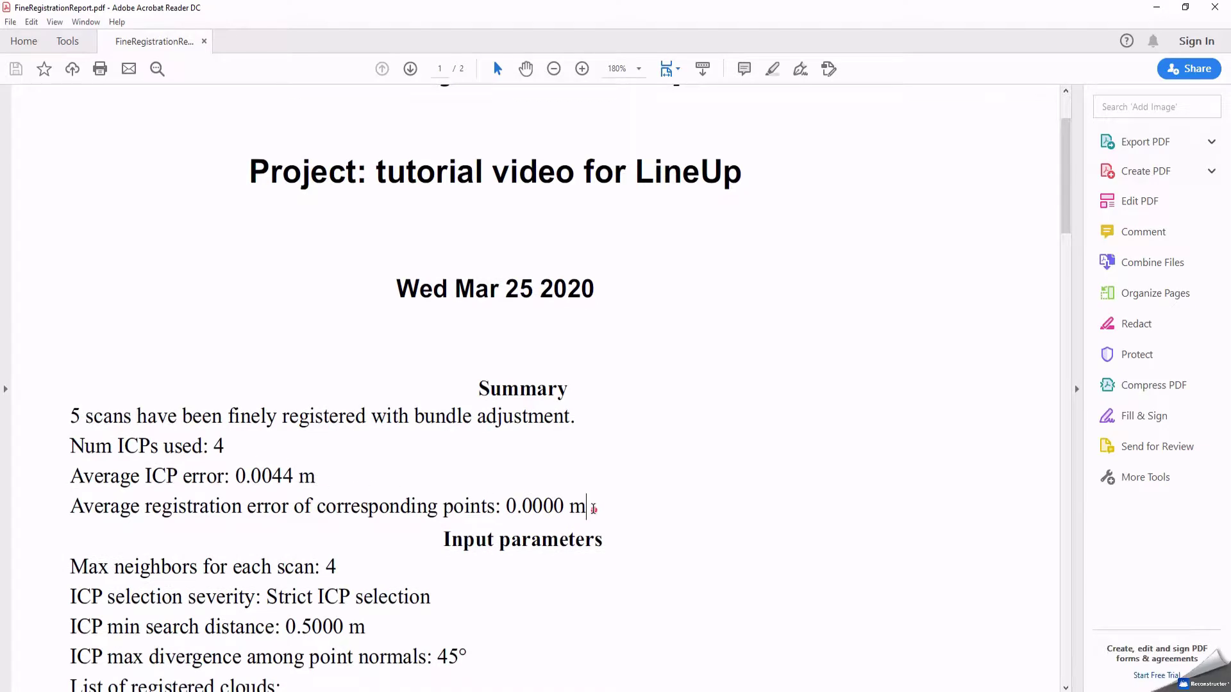
pyautogui.moveTo(1069, 229); pyautogui.dragTo(1069, 378)
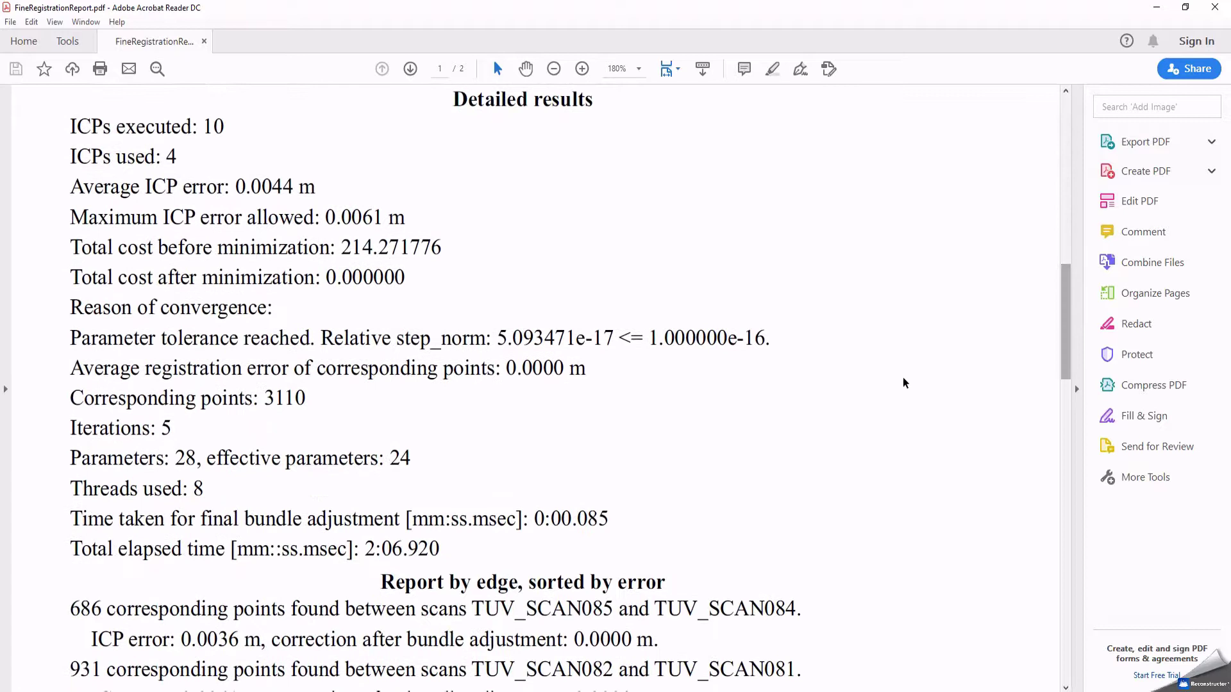